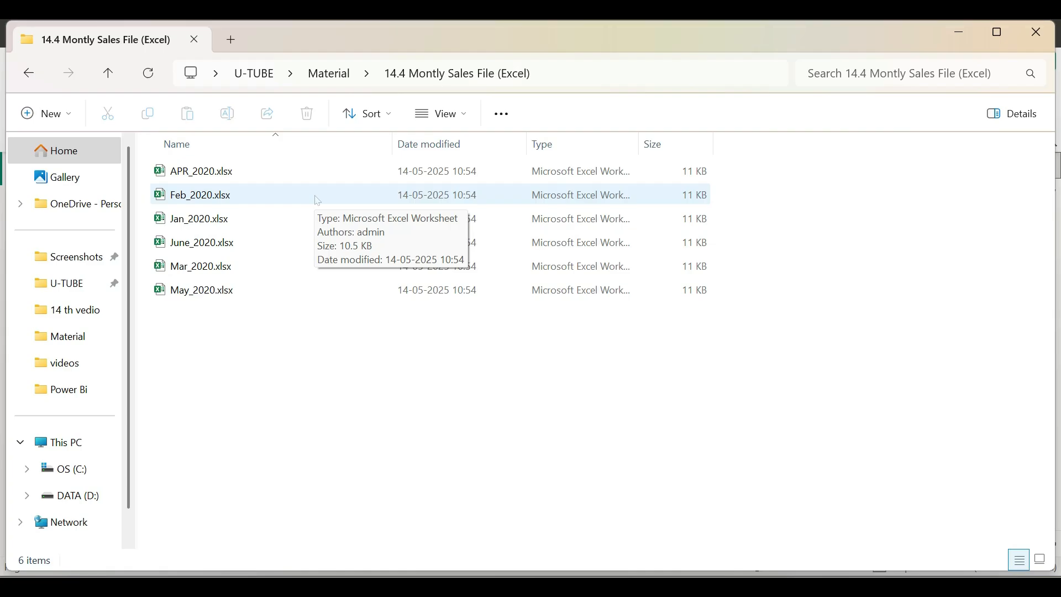
Look over the monthly sales workbooks in the 14.4 Montly Sales File (Excel) folder.
left_click(264, 172)
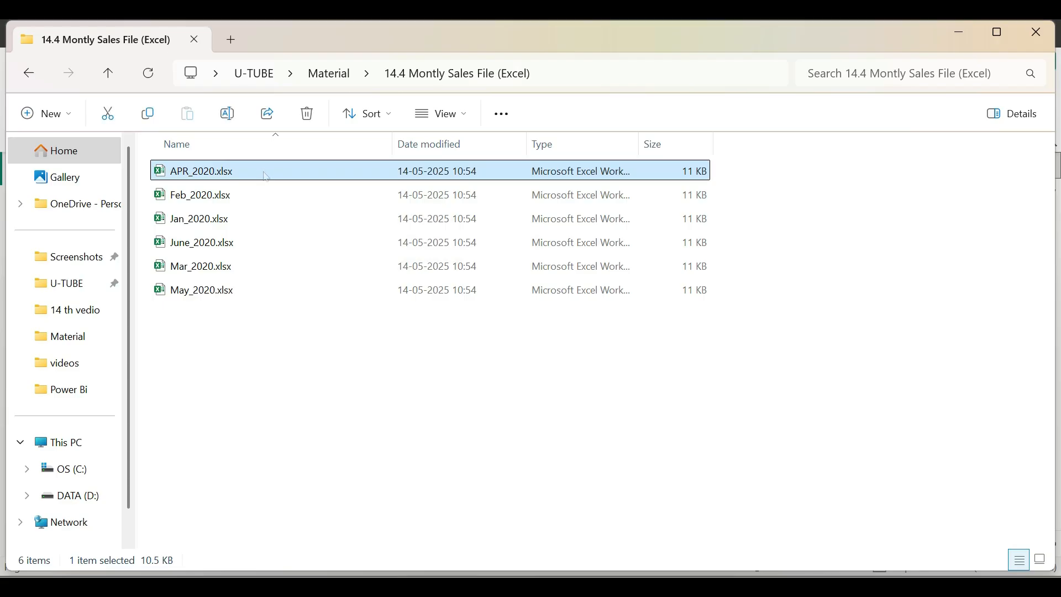
left_click(264, 194)
left_click(263, 219)
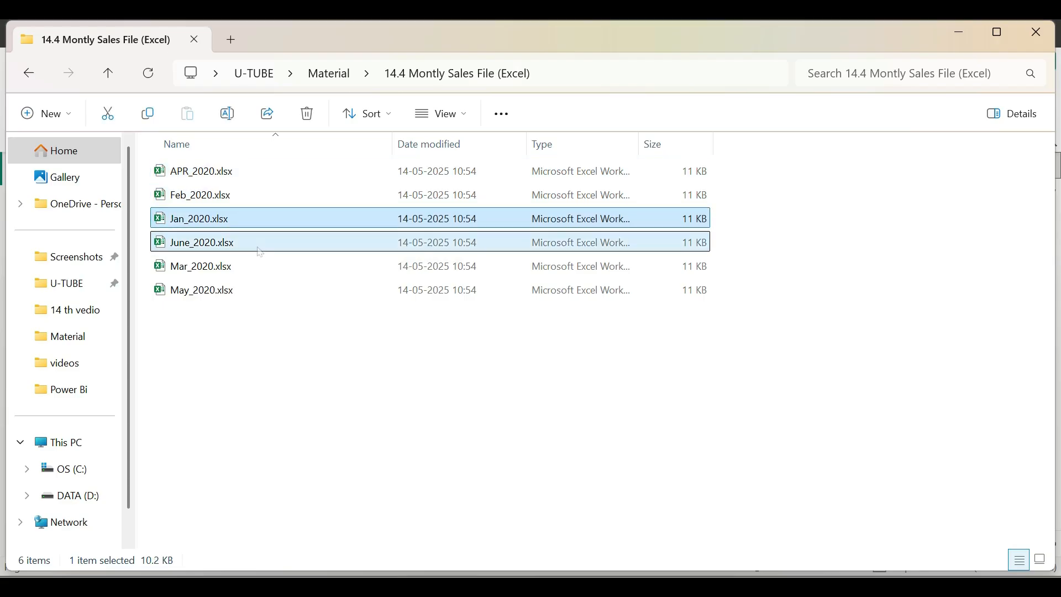
left_click(257, 268)
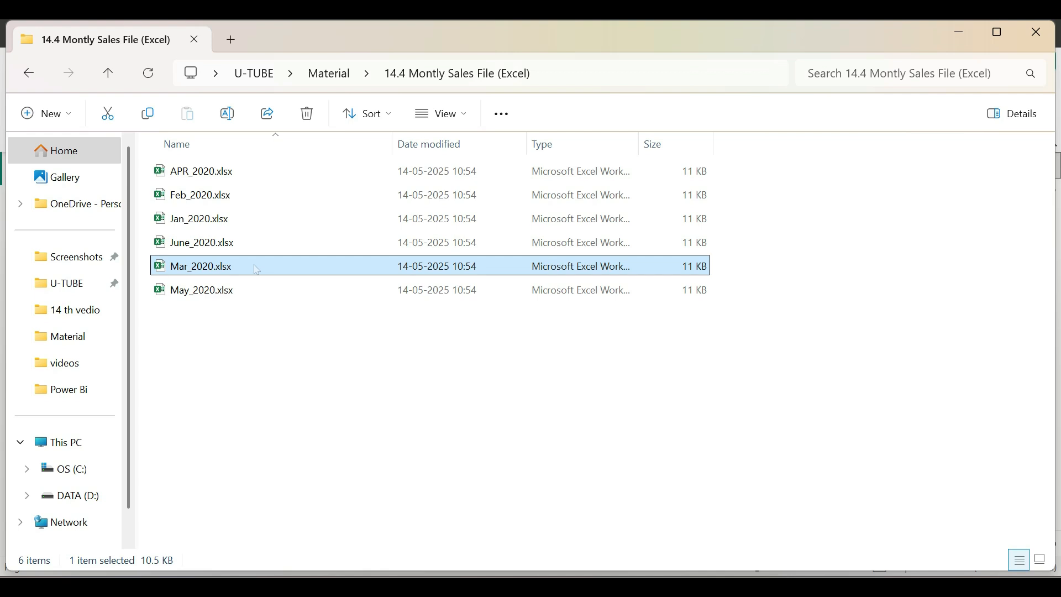
Open APR_2020.xlsx, examine its column headers and table name, and close the workbook.
double_click(228, 173)
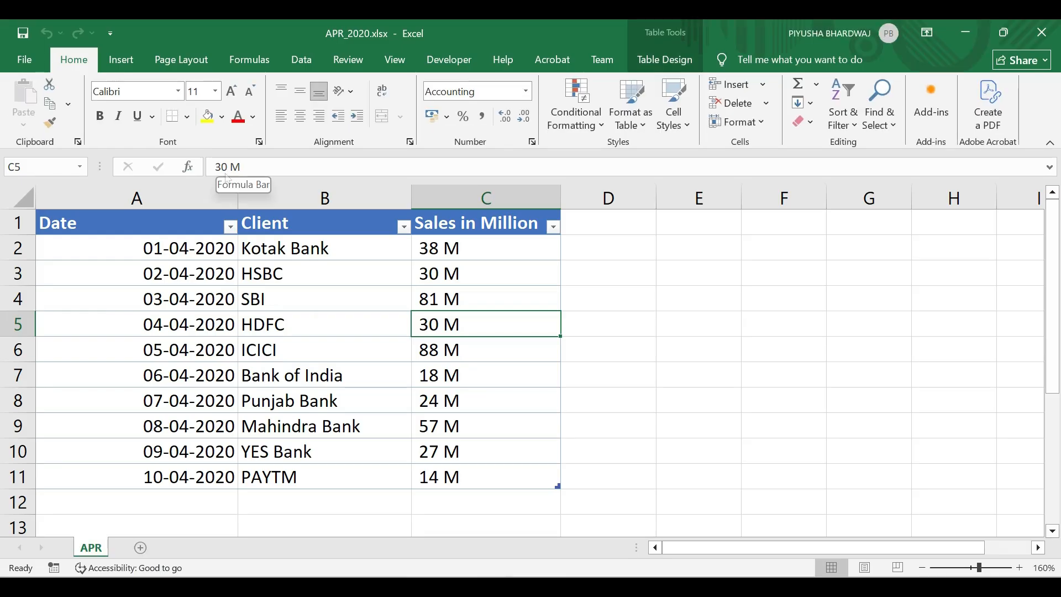
left_click(835, 42)
mouse_move(28, 210)
left_mouse_down()
mouse_move(42, 222)
mouse_move(257, 243)
mouse_move(581, 233)
left_mouse_up()
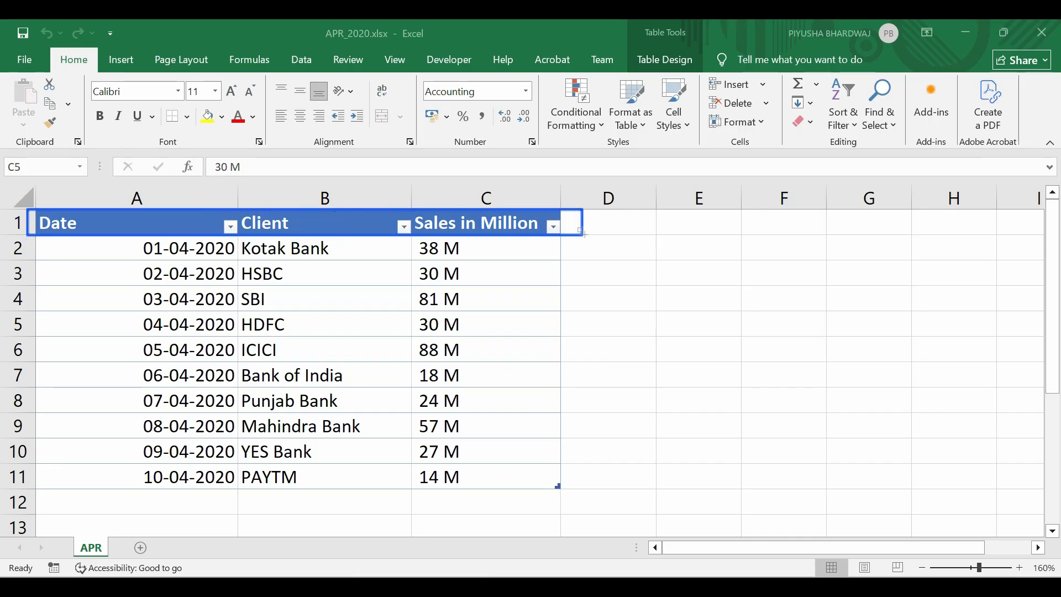
key("Escape")
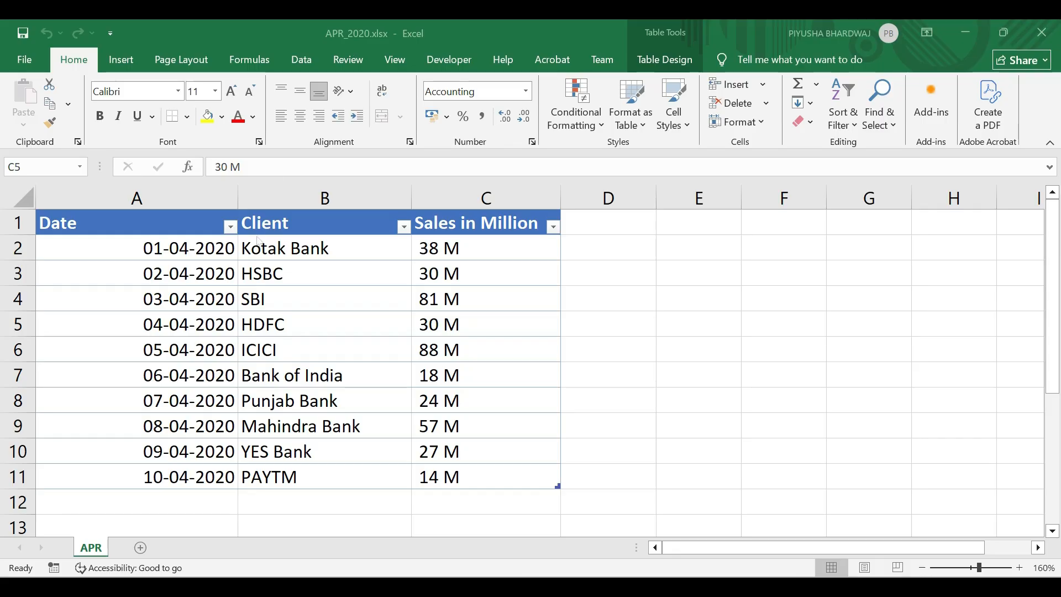
left_click(663, 61)
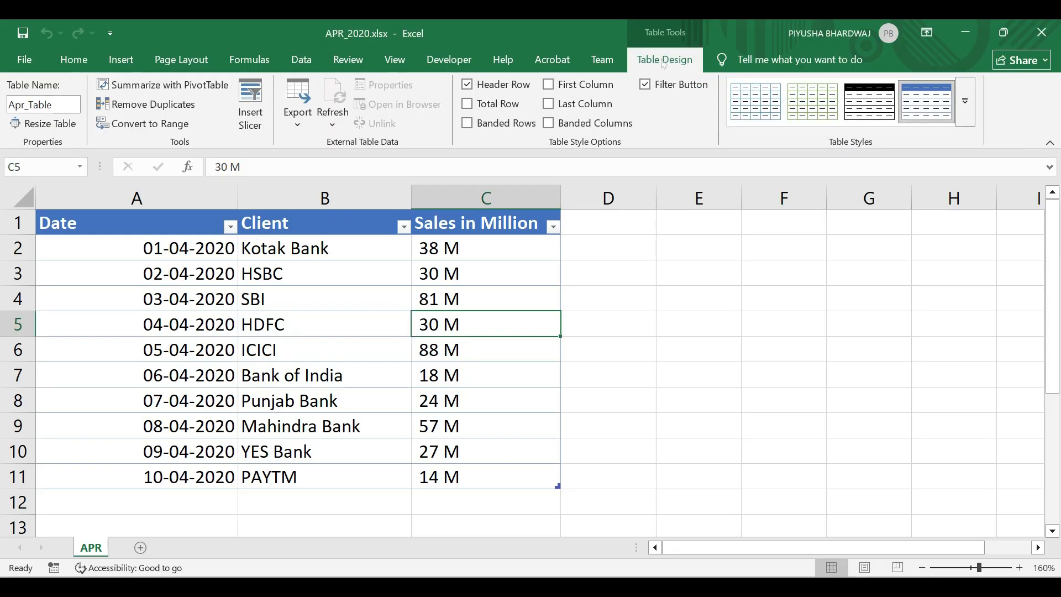
left_click(45, 105)
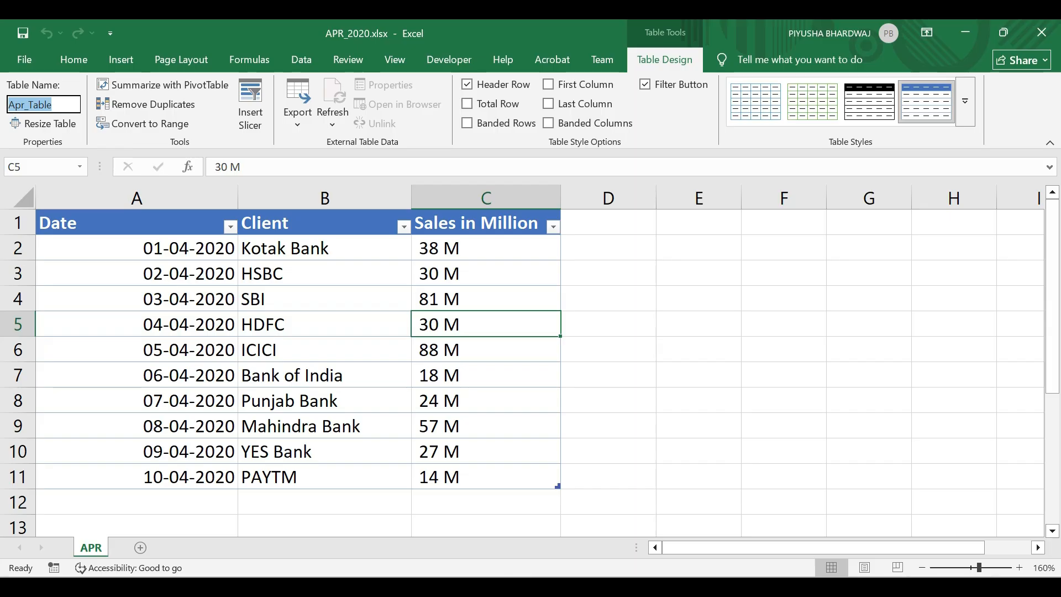
left_click(1041, 33)
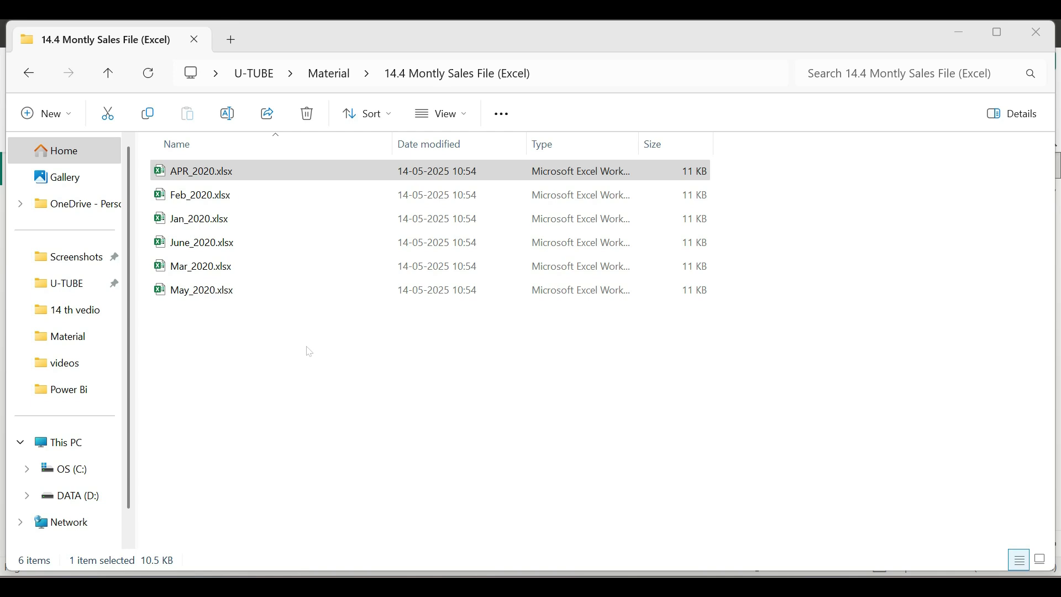
Open June_2020.xlsx with editing enabled, examine its column headers and table name, and close the workbook.
double_click(285, 243)
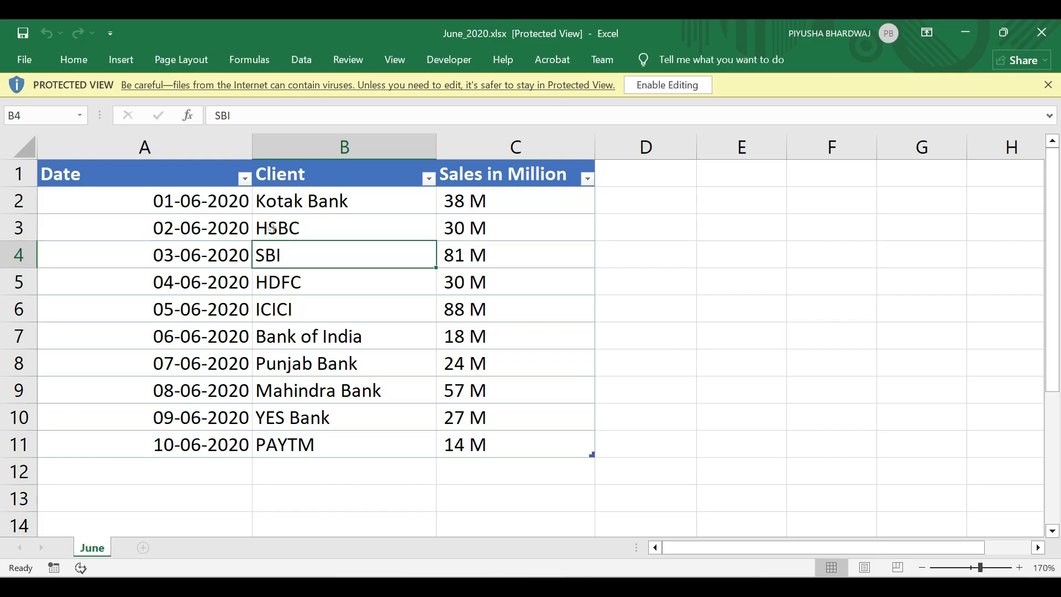
key("ctrl+2")
mouse_move(30, 157)
left_mouse_down()
mouse_move(52, 170)
mouse_move(339, 200)
mouse_move(601, 189)
left_mouse_up()
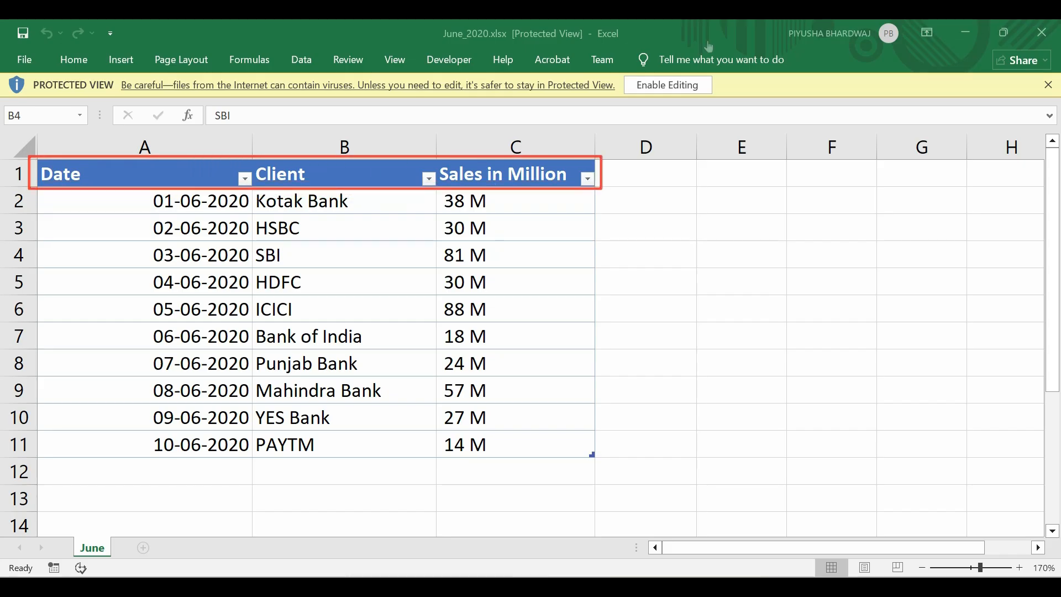
key("Escape")
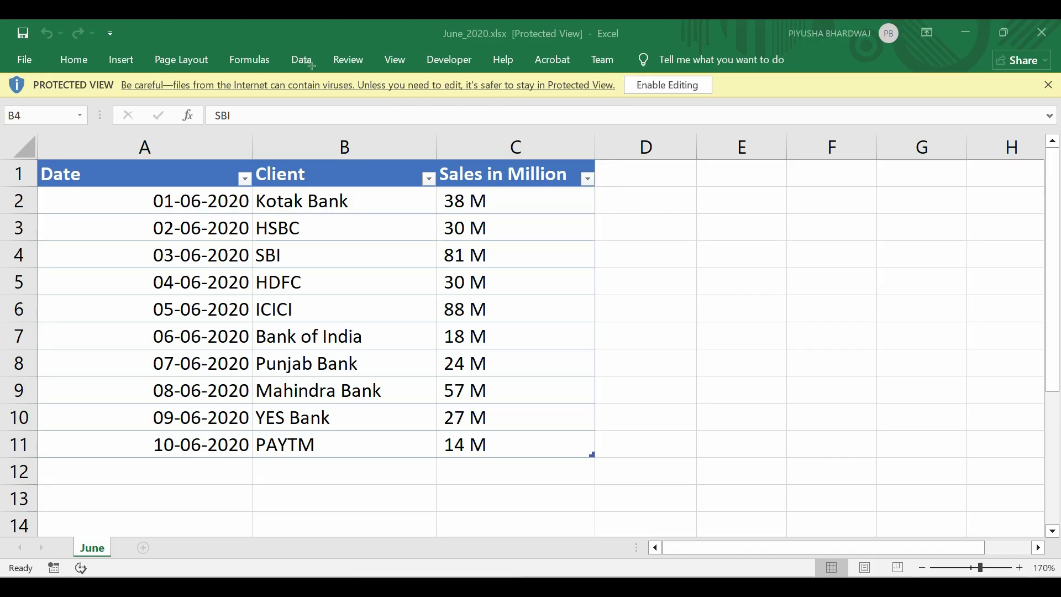
left_click(690, 90)
left_click(690, 90)
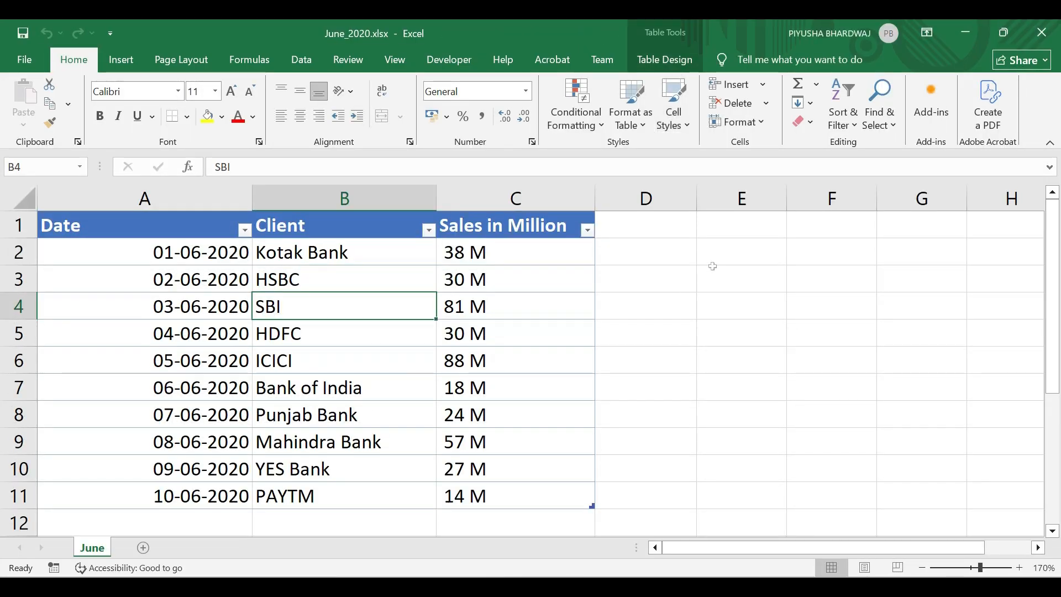
key("alt+j")
key("t")
key("a")
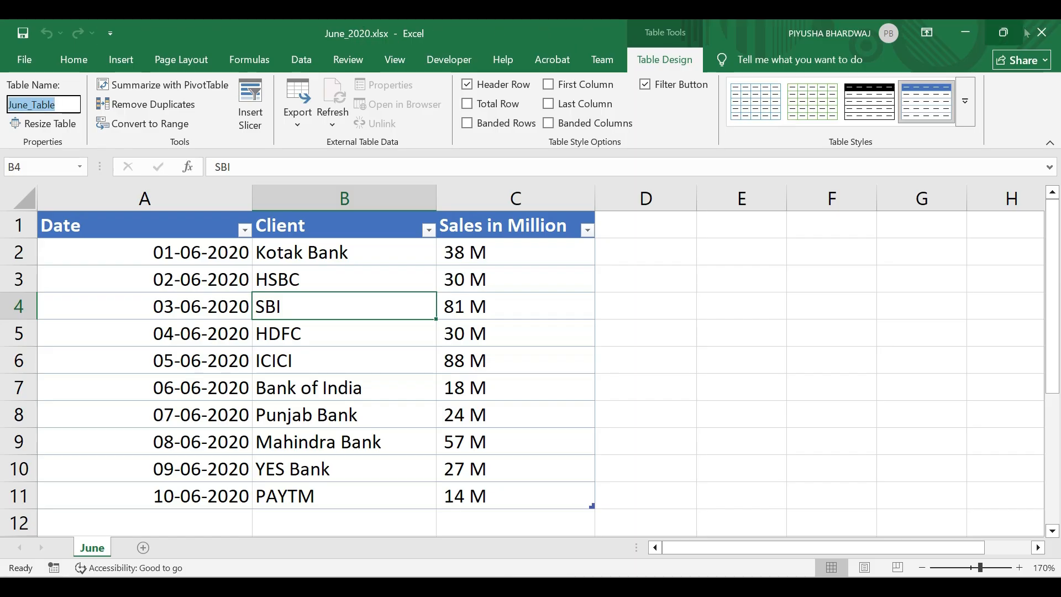
left_click(1046, 32)
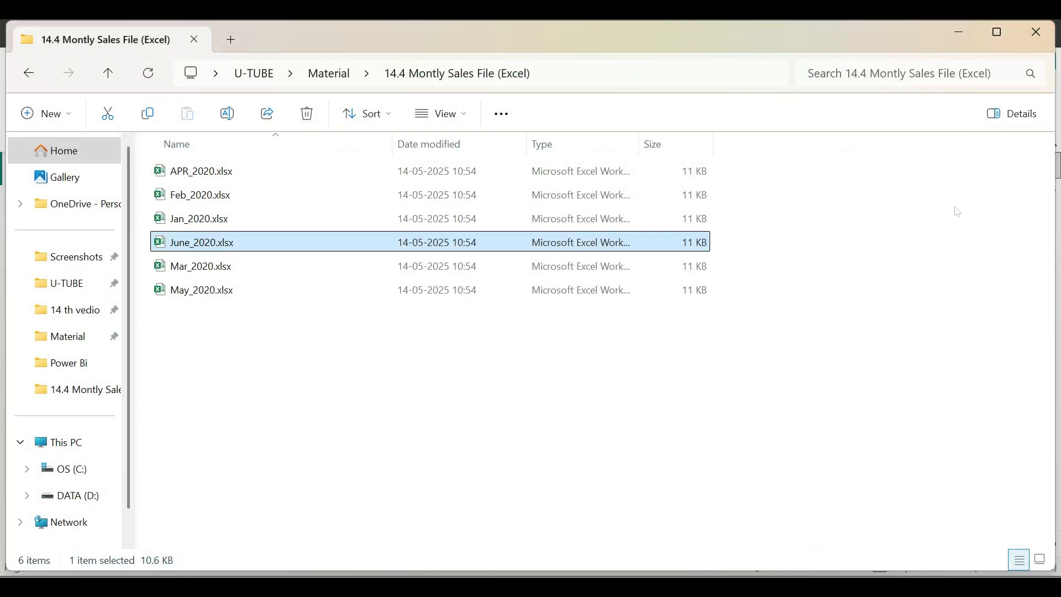
Copy the file path of June_2020.xlsx and switch to Power BI Desktop.
left_click(502, 114)
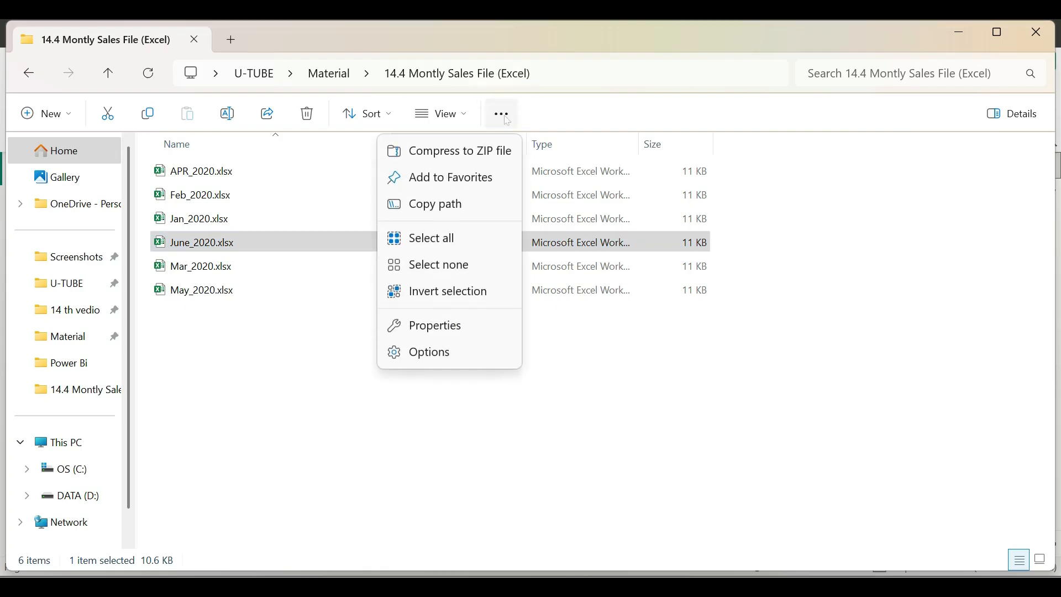
left_click(462, 209)
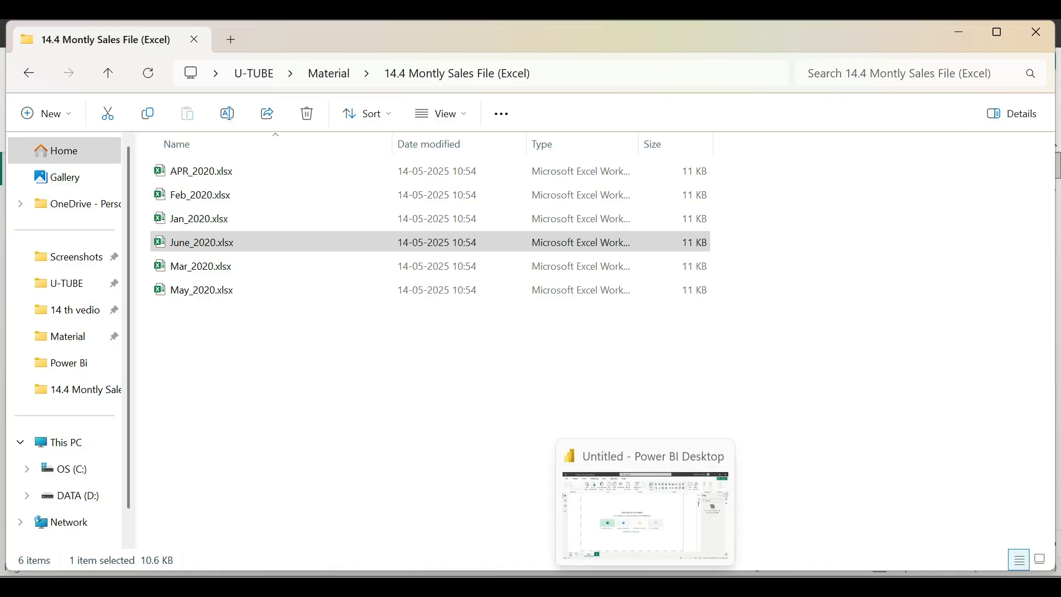
left_click(645, 587)
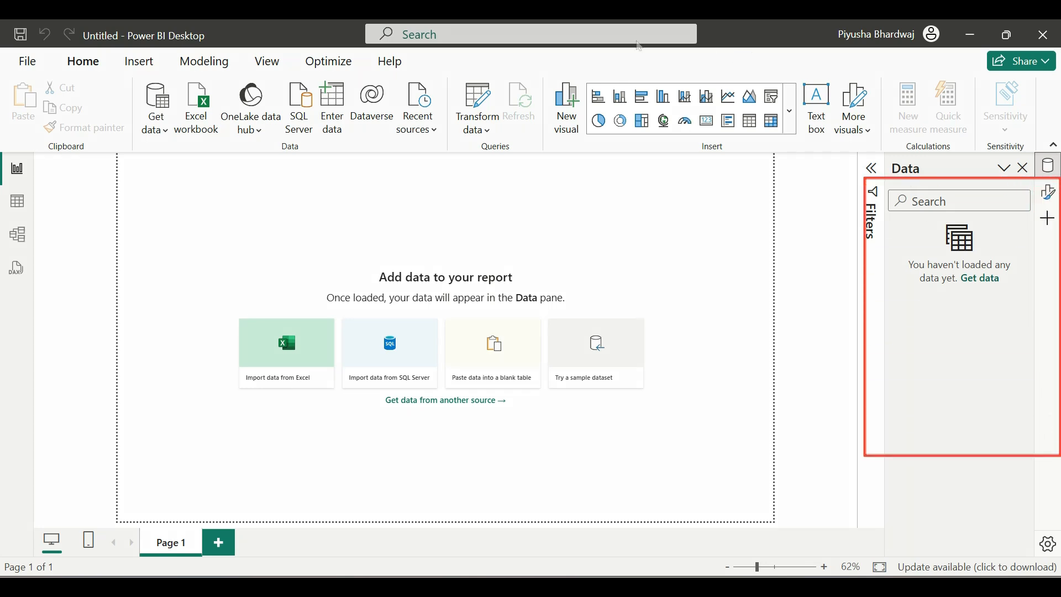
Connect to a Folder data source using the U-TUBE\Material\14.4 Montly Sales File (Excel) folder on the desktop.
left_click(161, 124)
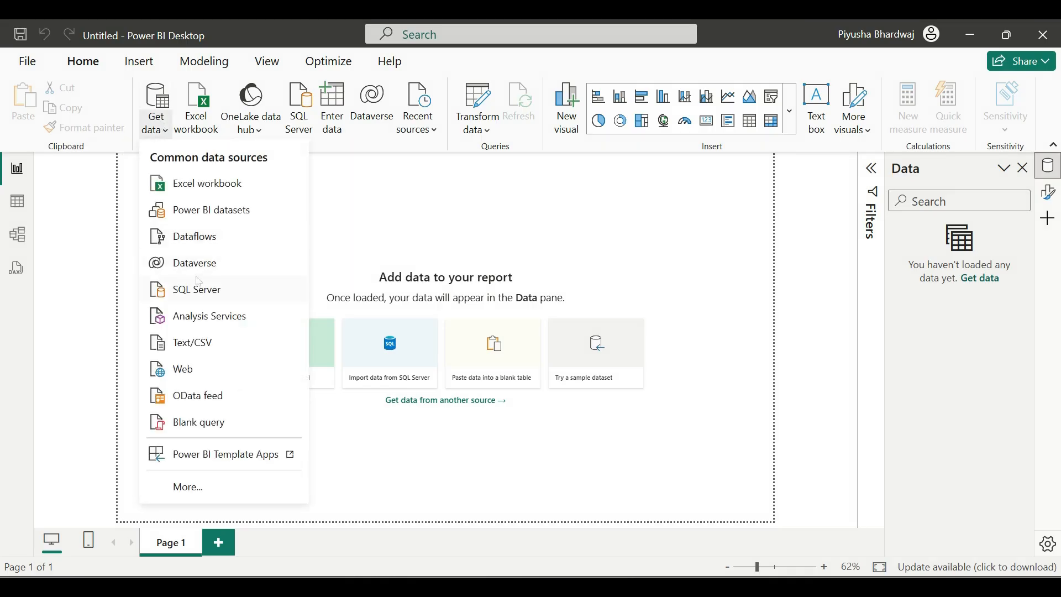
left_click(194, 489)
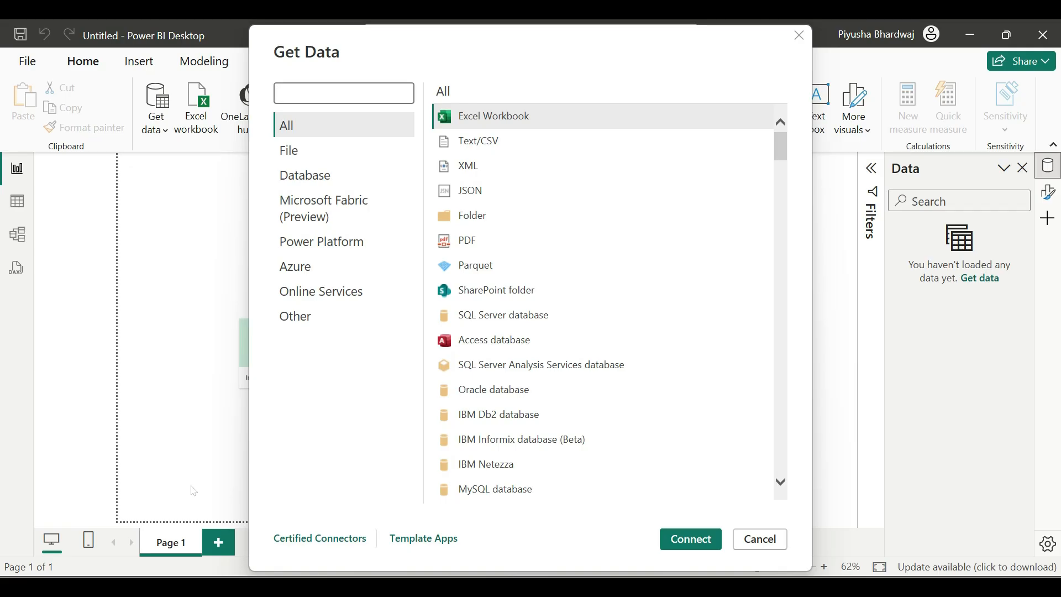
left_click(472, 217)
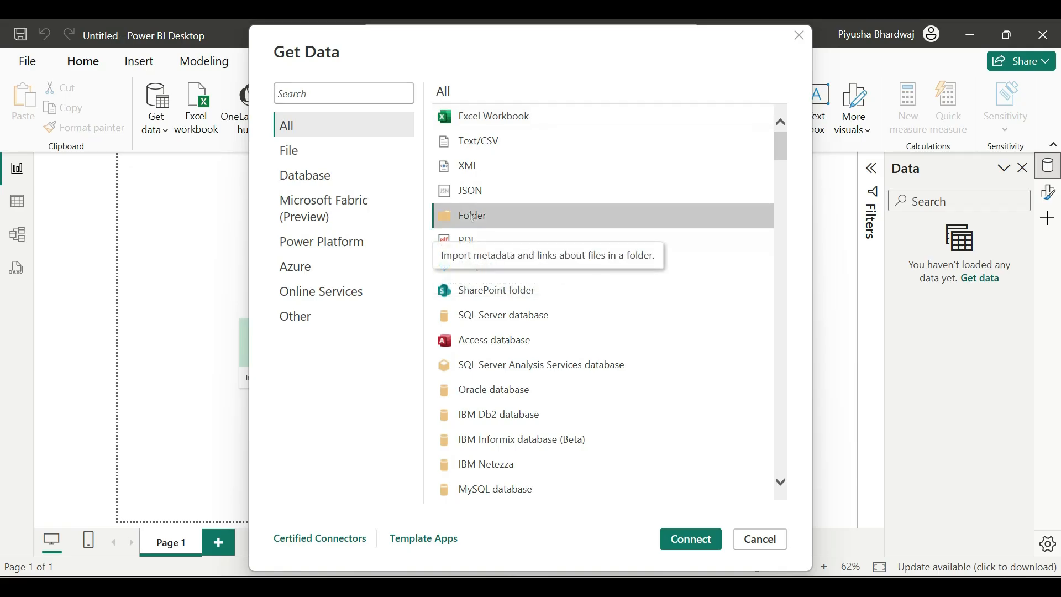
left_click(686, 543)
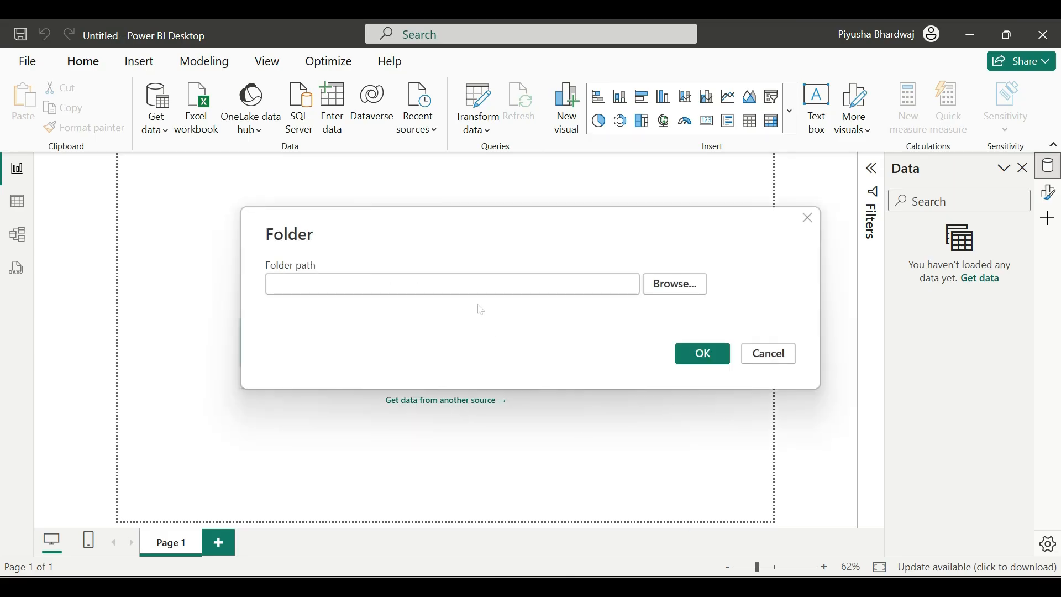
left_click(673, 290)
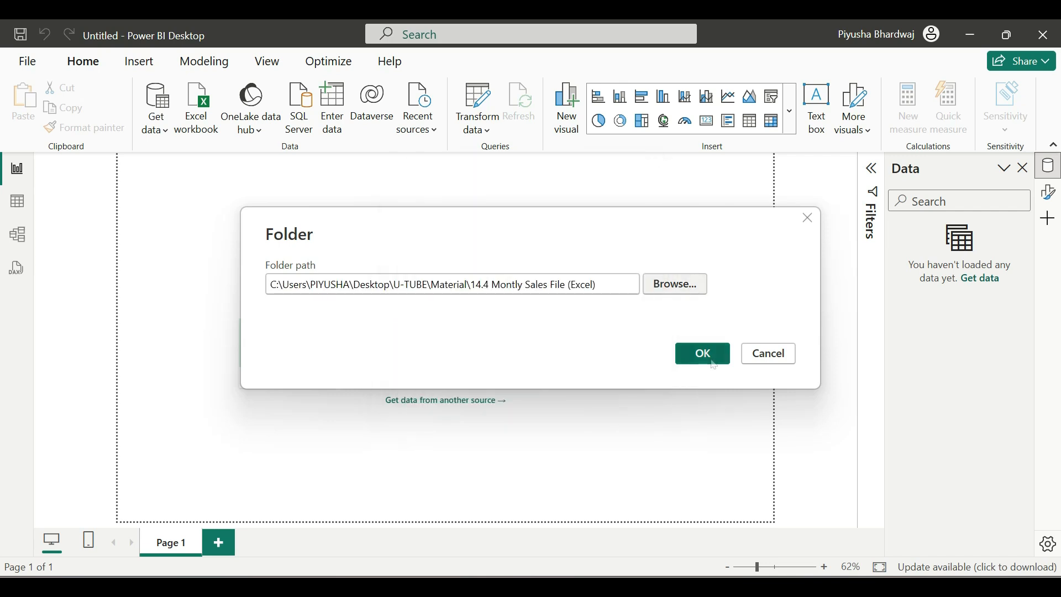
left_click(712, 362)
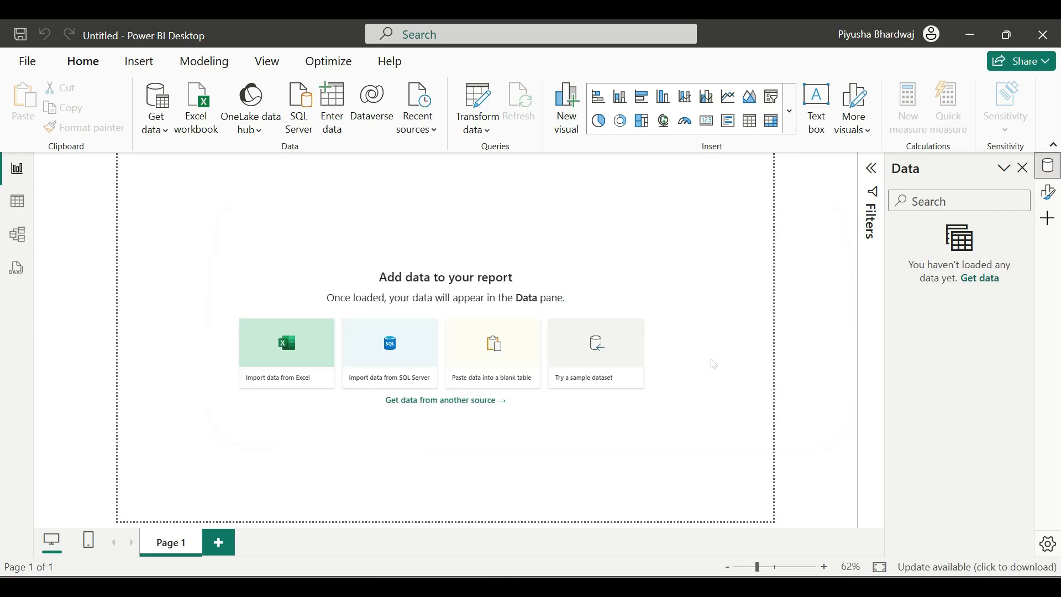
Review the Name, Extension and Date modified columns in the folder preview and open the data for transformation in Power Query Editor.
left_click_drag(240, 75, 316, 210)
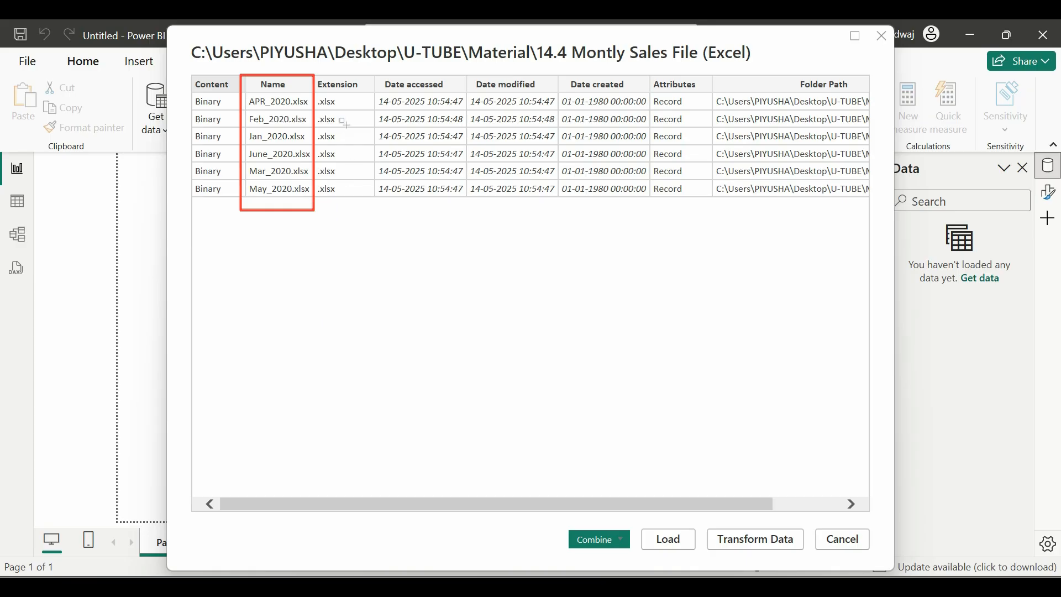
mouse_move(314, 75)
left_mouse_down()
mouse_move(359, 160)
mouse_move(368, 211)
left_mouse_up()
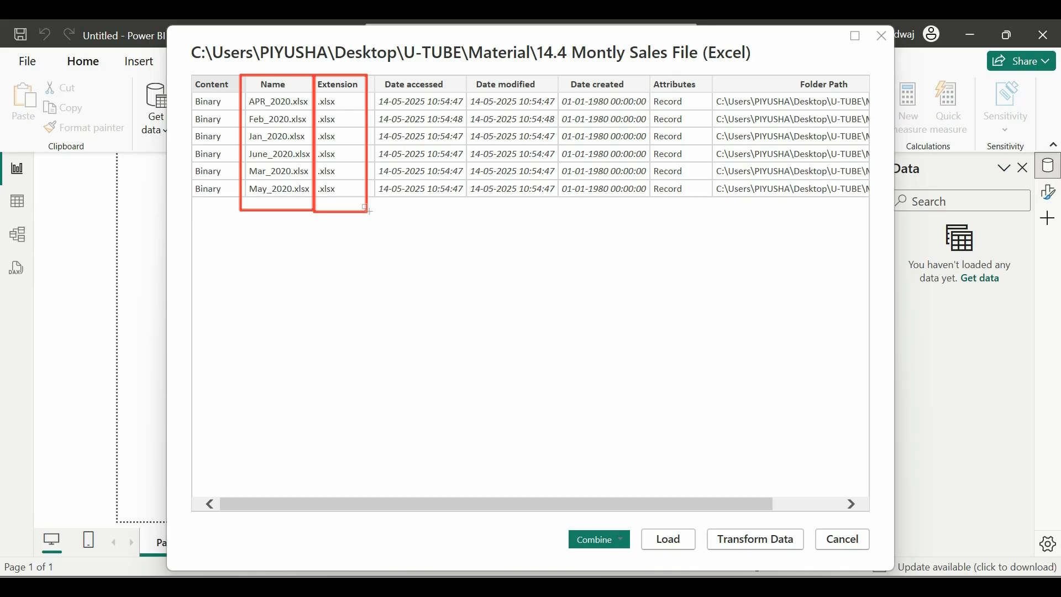
mouse_move(470, 76)
left_mouse_down()
mouse_move(546, 152)
mouse_move(568, 201)
left_mouse_up()
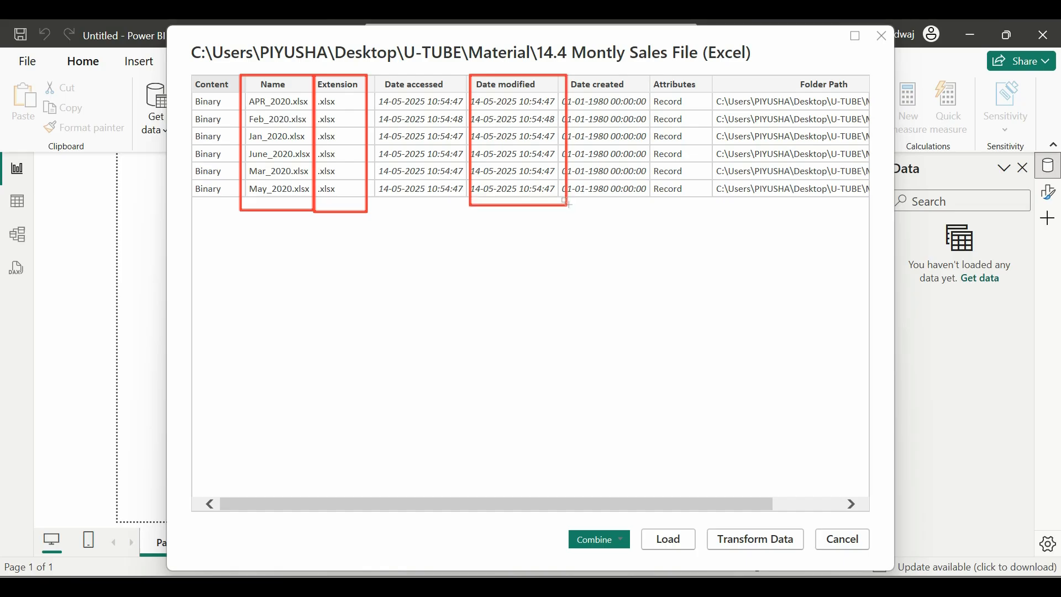
left_click(763, 542)
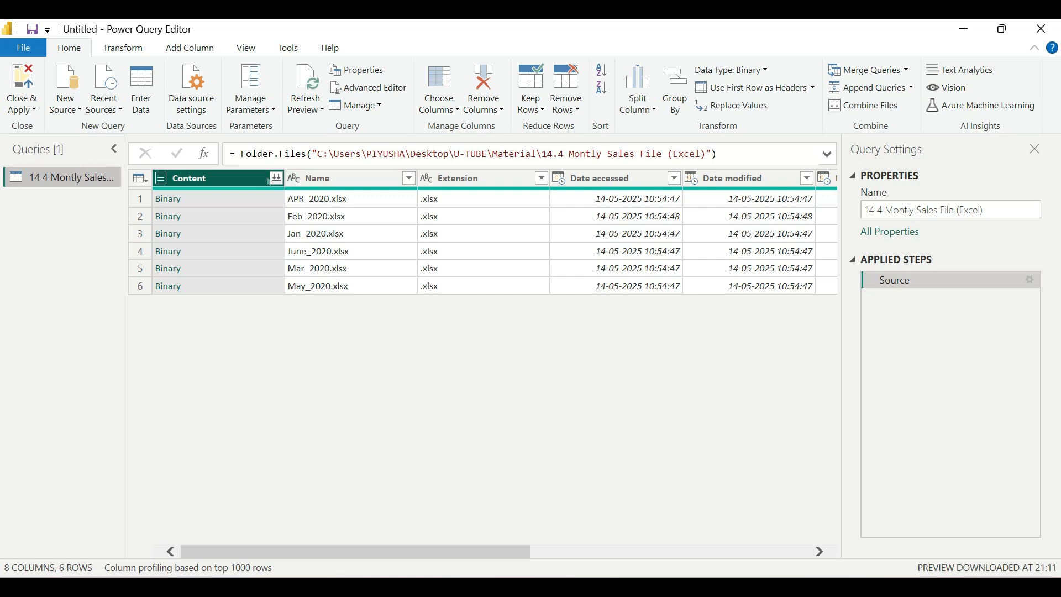
Examine the query's Content, Name, Extension, Date accessed and Date modified columns, previewing the binary content of APR_2020.xlsx.
left_click(335, 184, "ctrl")
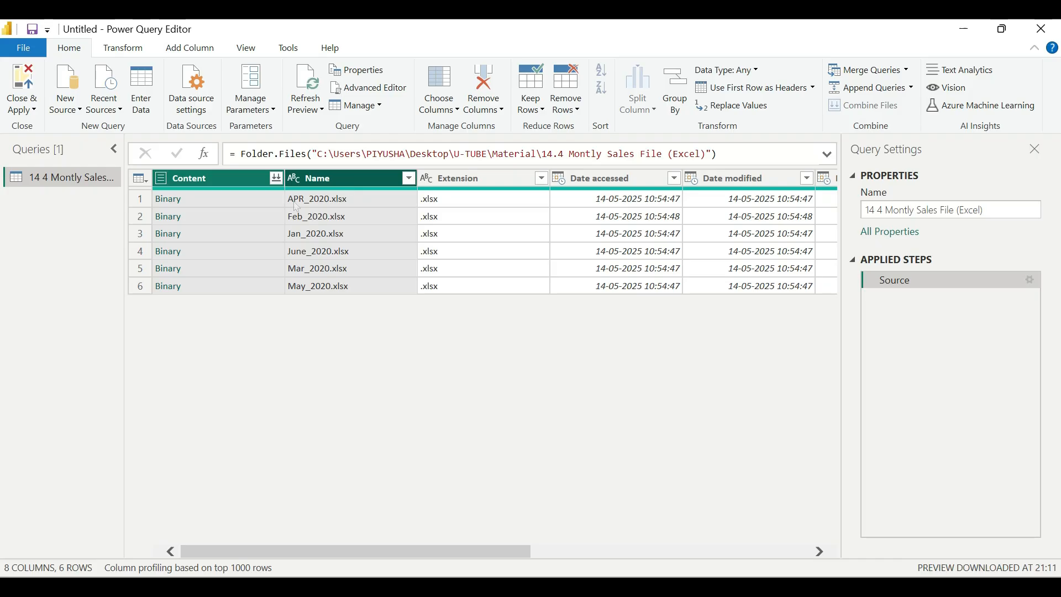
left_click(261, 204)
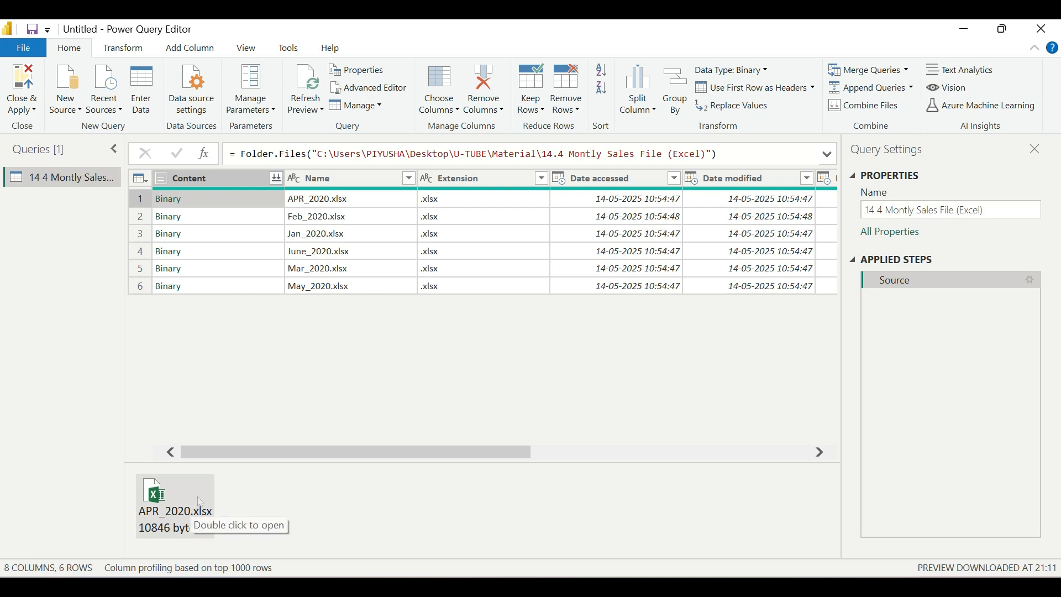
left_click(485, 180)
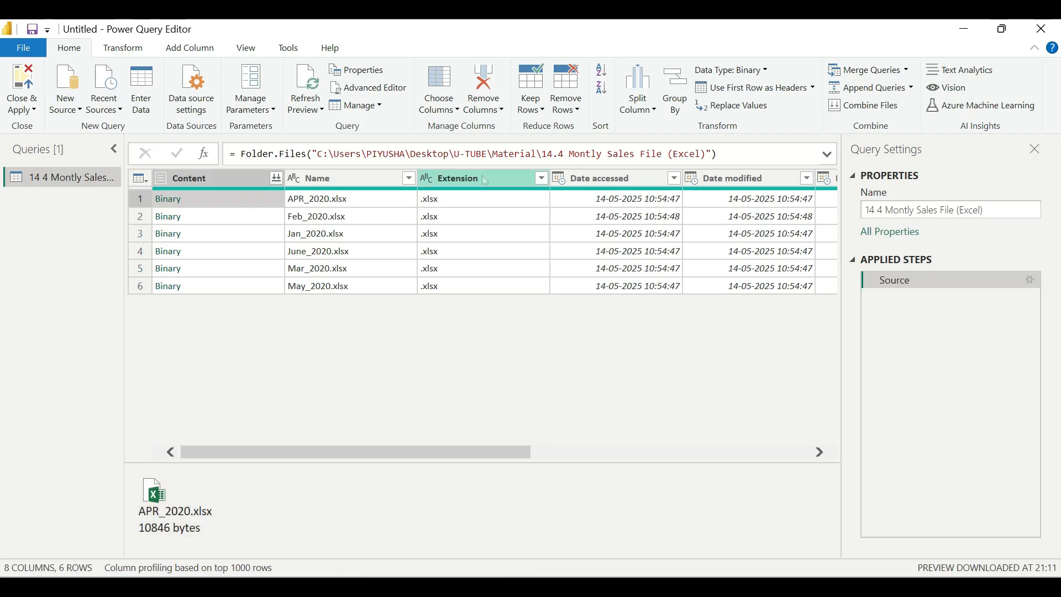
left_click(589, 184, "ctrl")
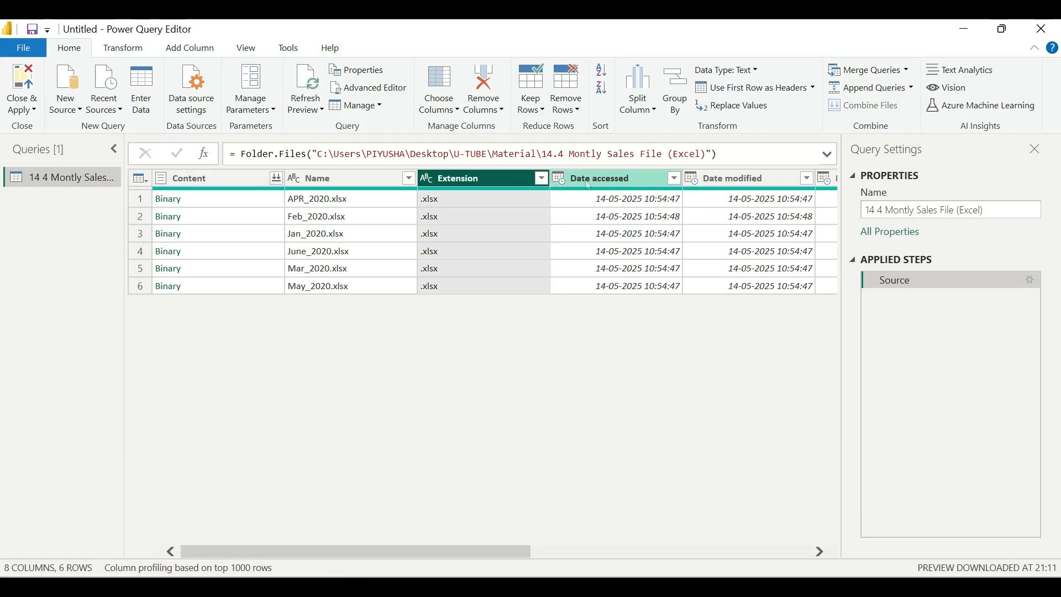
left_click(589, 185)
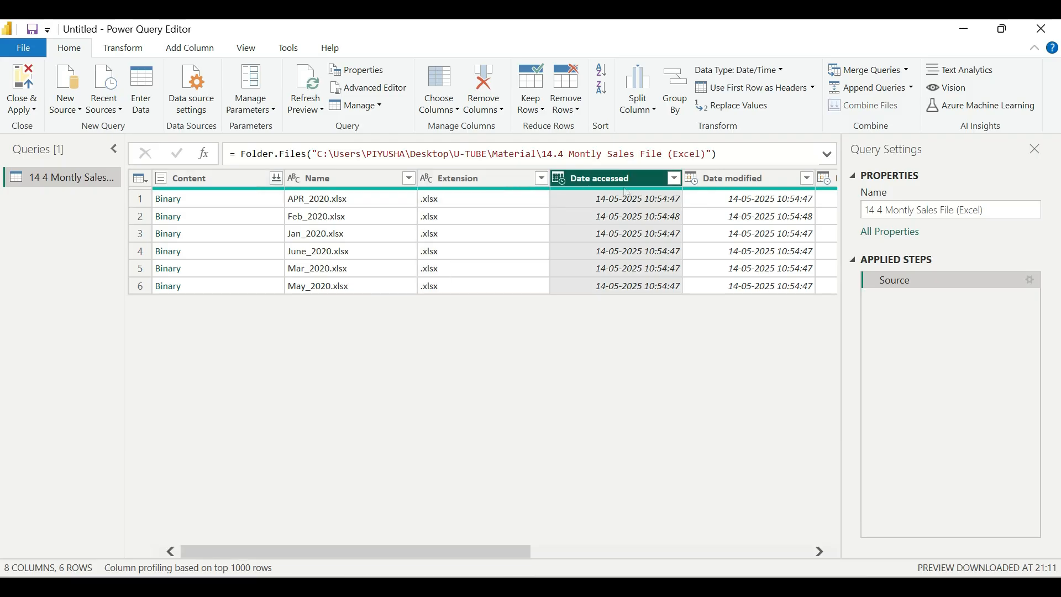
left_click(728, 187)
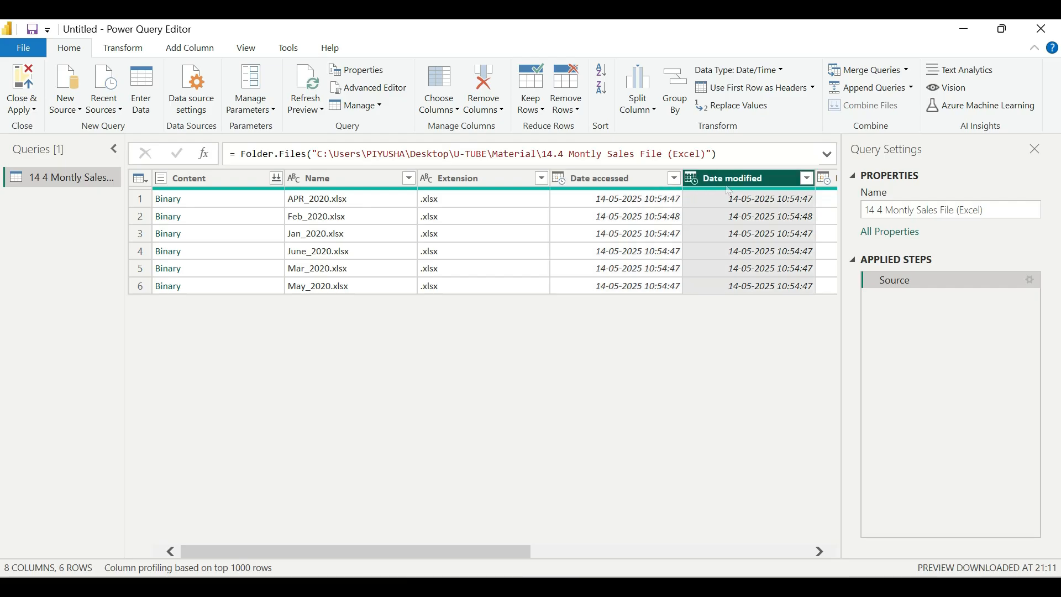
left_click(190, 178)
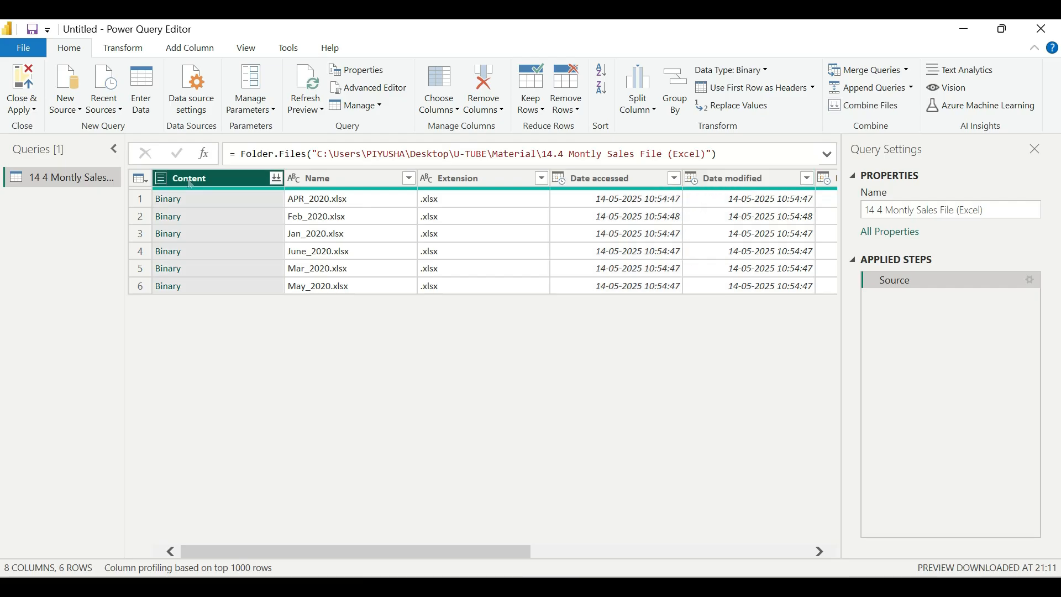
Keep only the Content and Name columns of the folder query and remove all other columns.
left_click(336, 179, "ctrl")
right_click(332, 173)
left_click(395, 217)
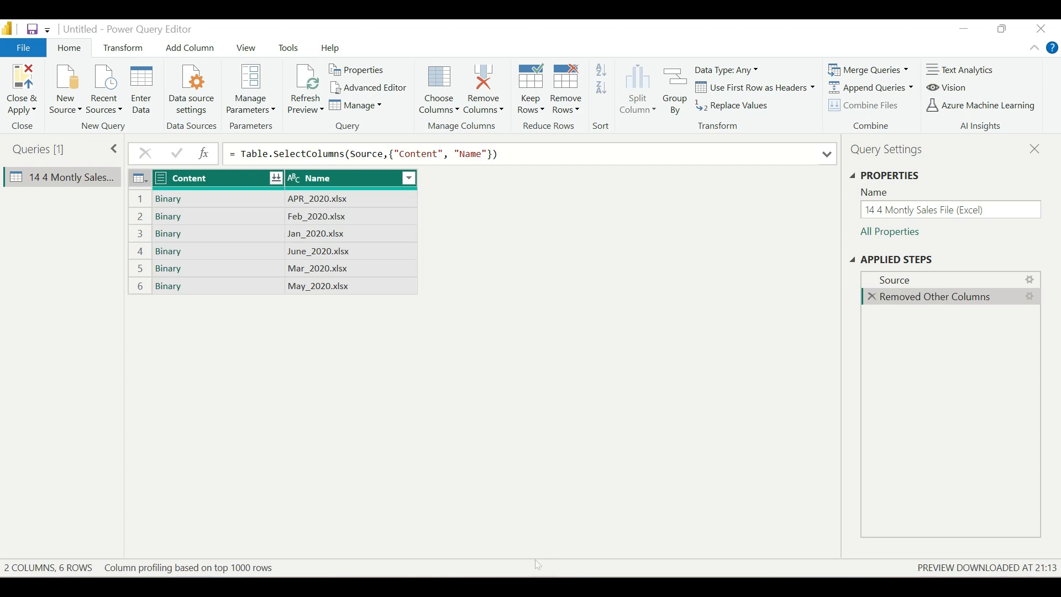
Add a custom column named Custom with the formula Excel.Workbook([Content]).
left_click(205, 250)
left_click(204, 49)
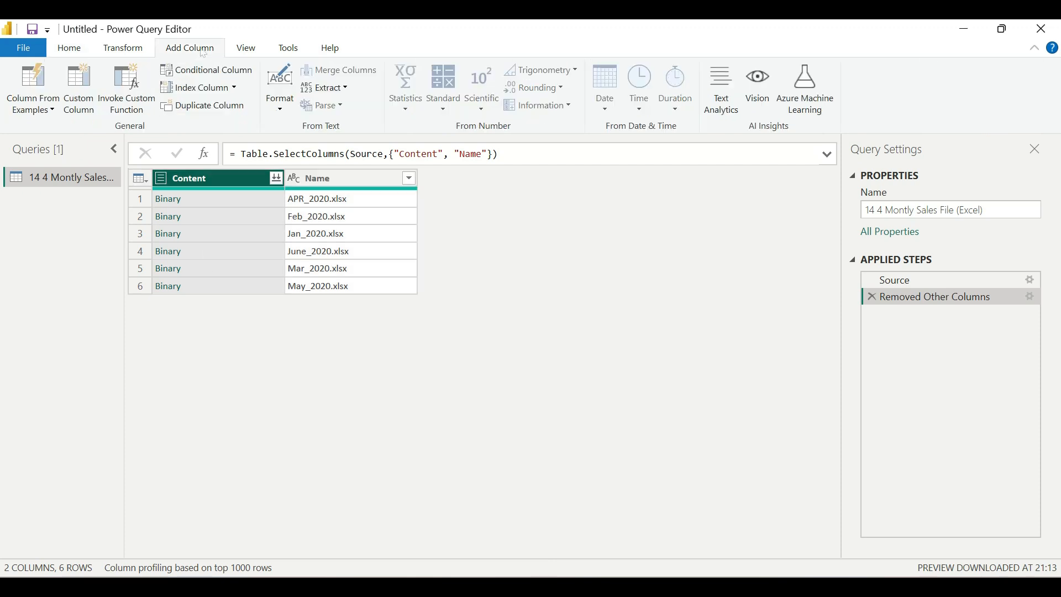
left_click(79, 106)
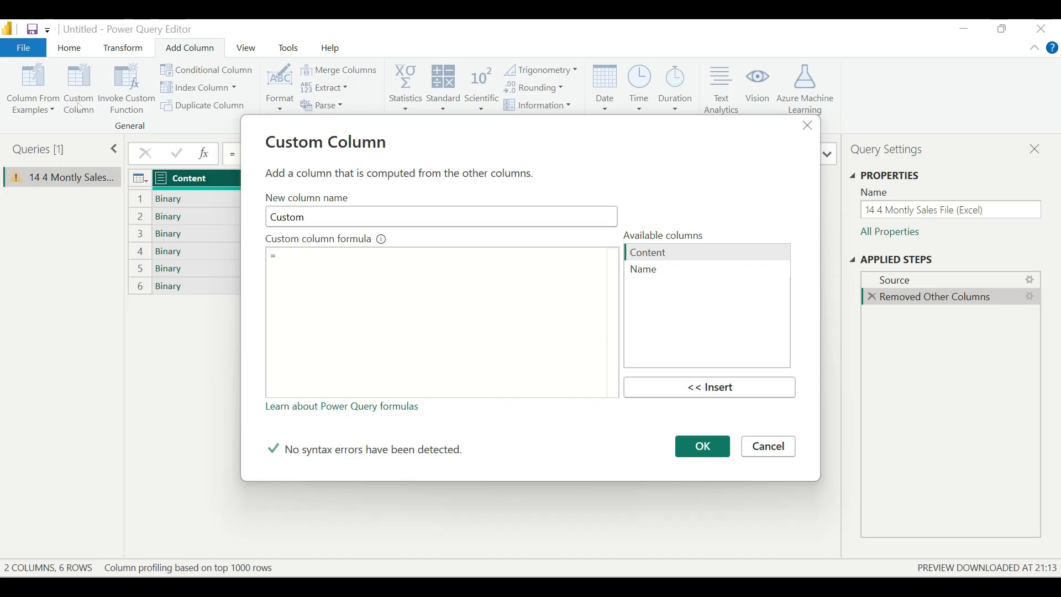
type("Excel.Wo")
key("Tab")
type("(")
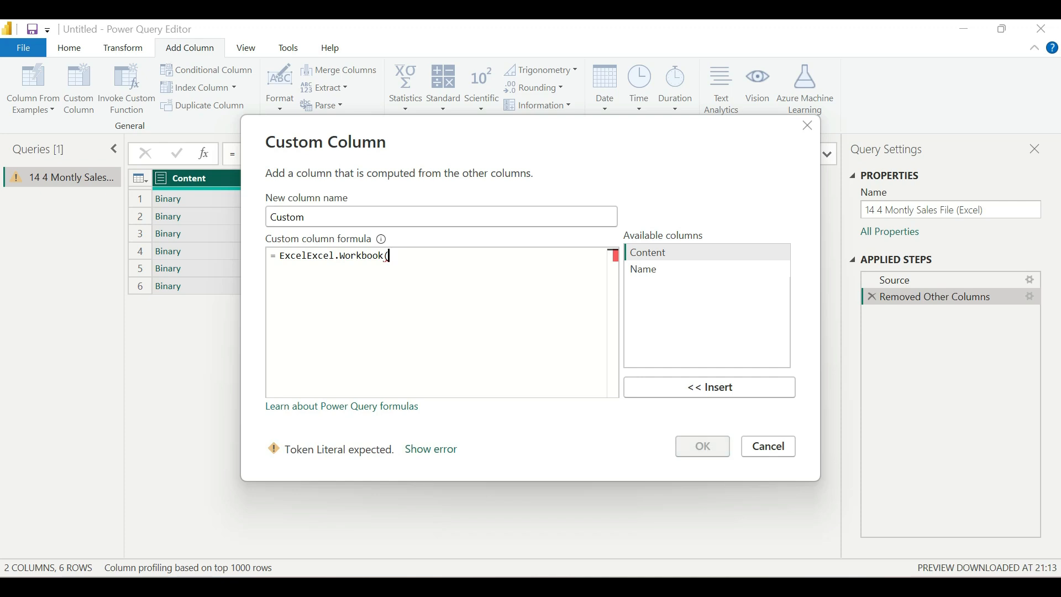
double_click(681, 255)
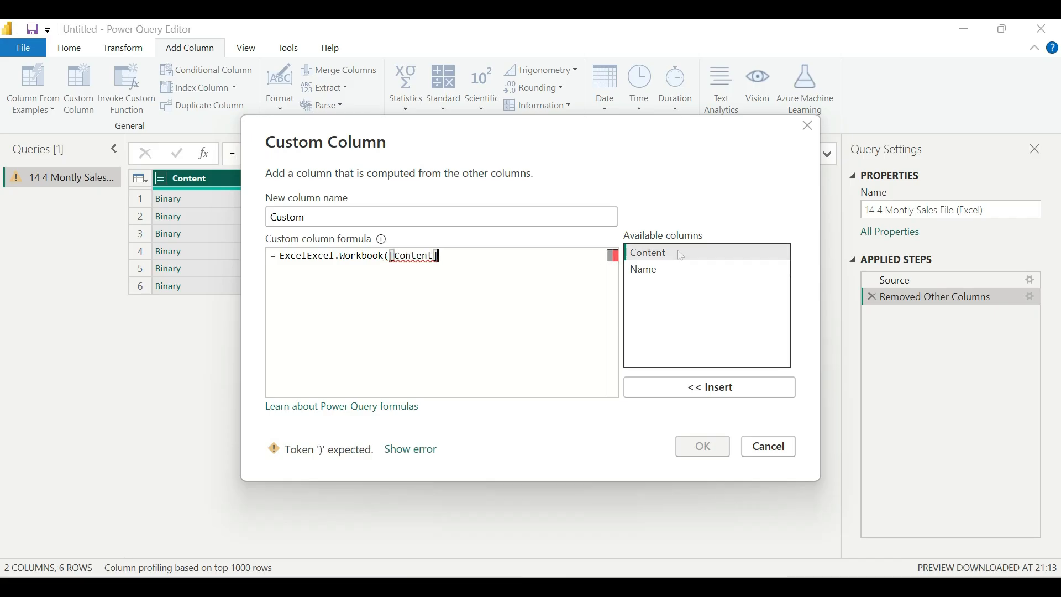
type(")")
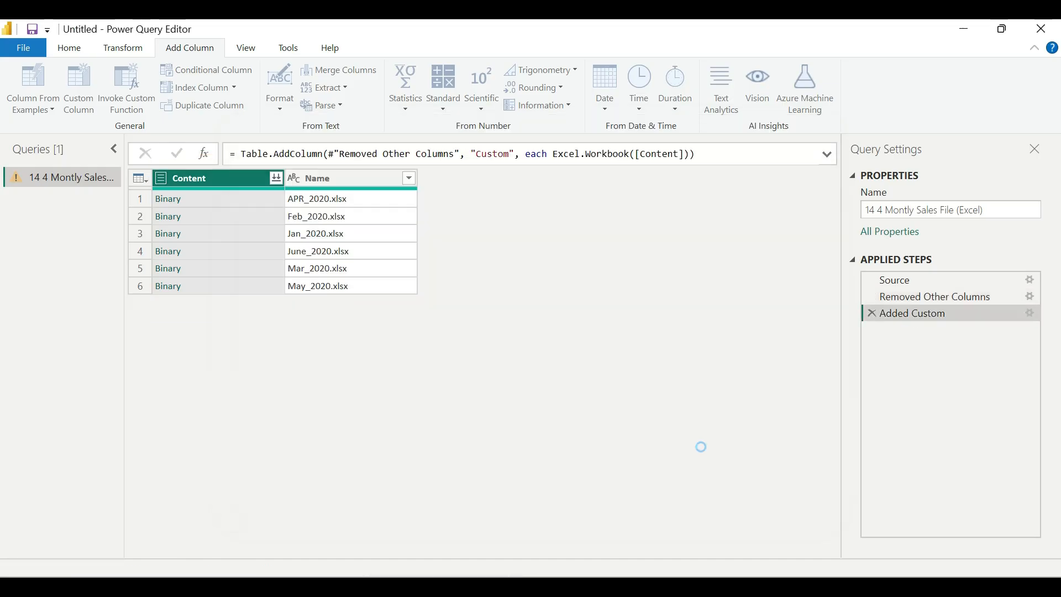
left_click(702, 448)
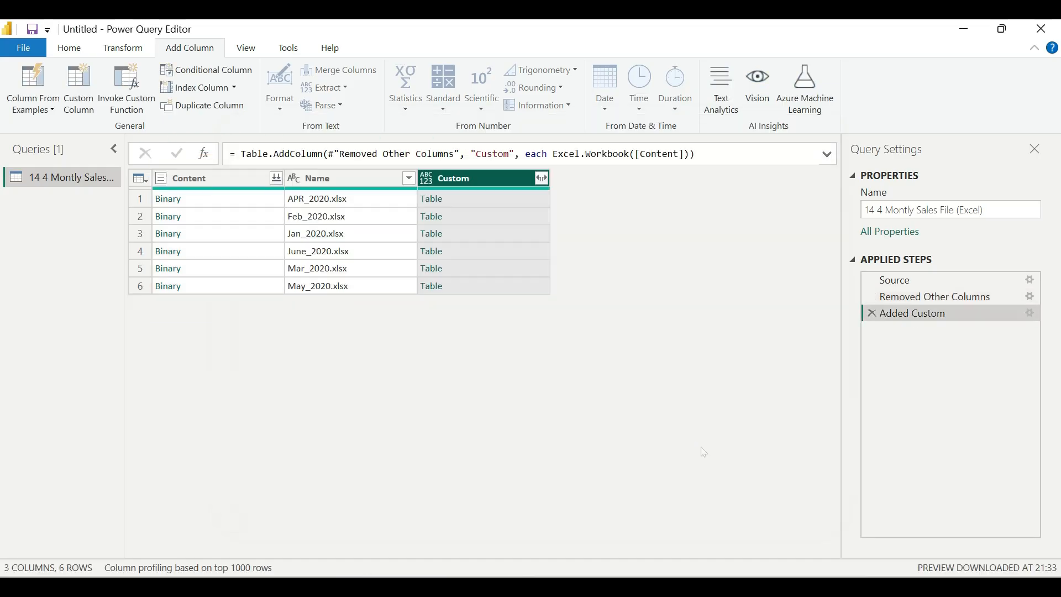
Expand the Custom column into Name, Data, Item, Kind and Hidden, using the original column name as prefix.
left_click_drag(421, 162, 479, 192)
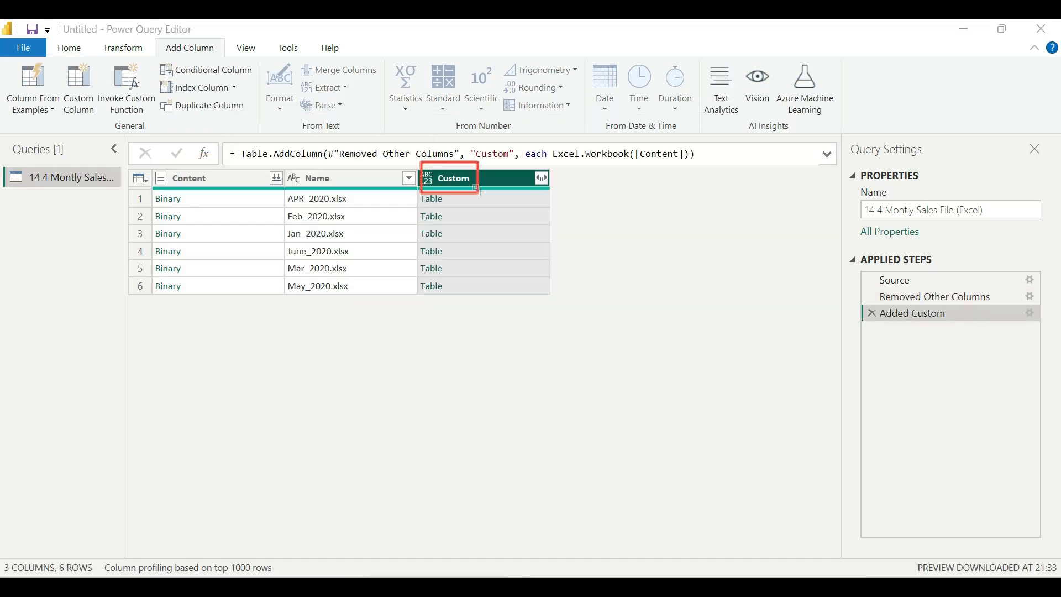
left_click_drag(522, 159, 561, 190)
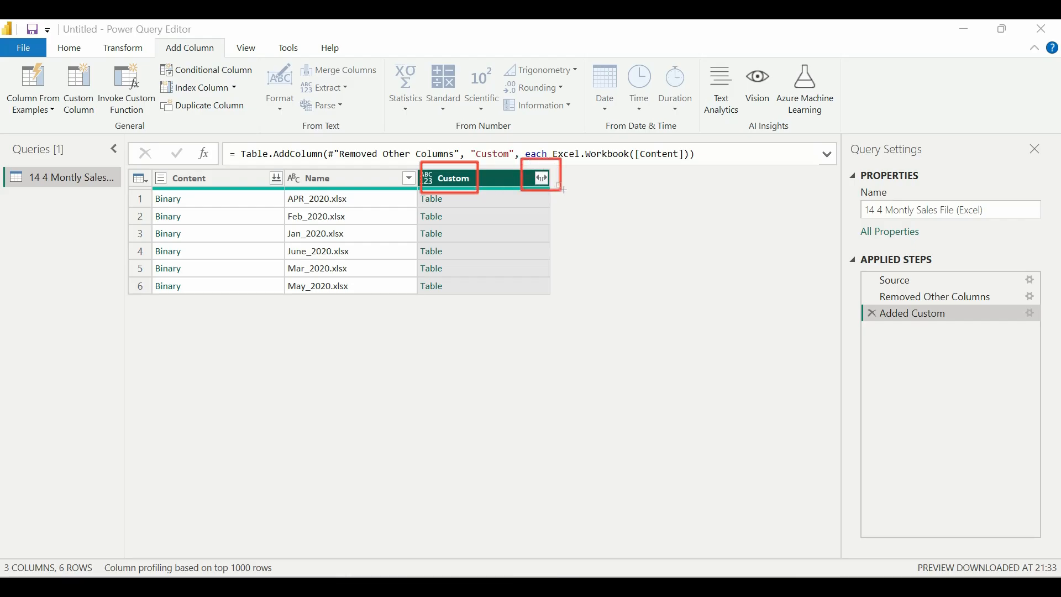
key("ctrl+z")
key("ctrl+z")
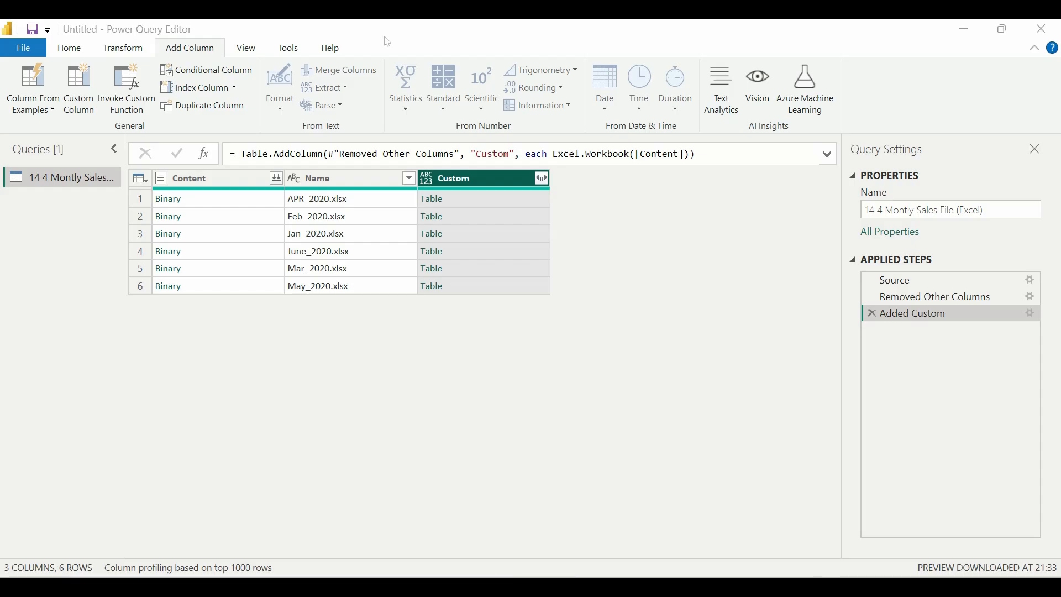
left_click(541, 178)
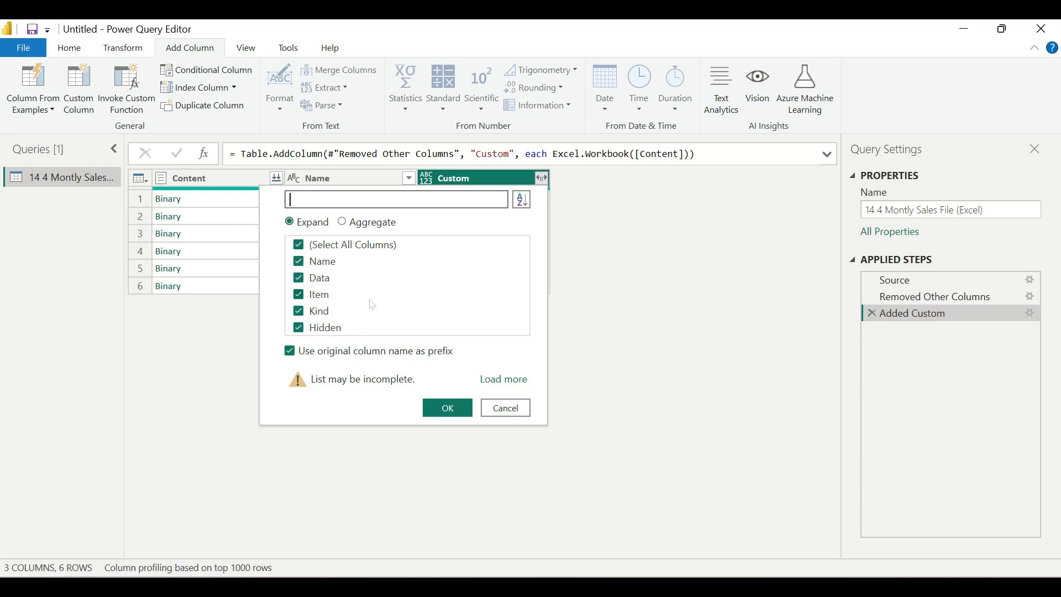
left_click(450, 409)
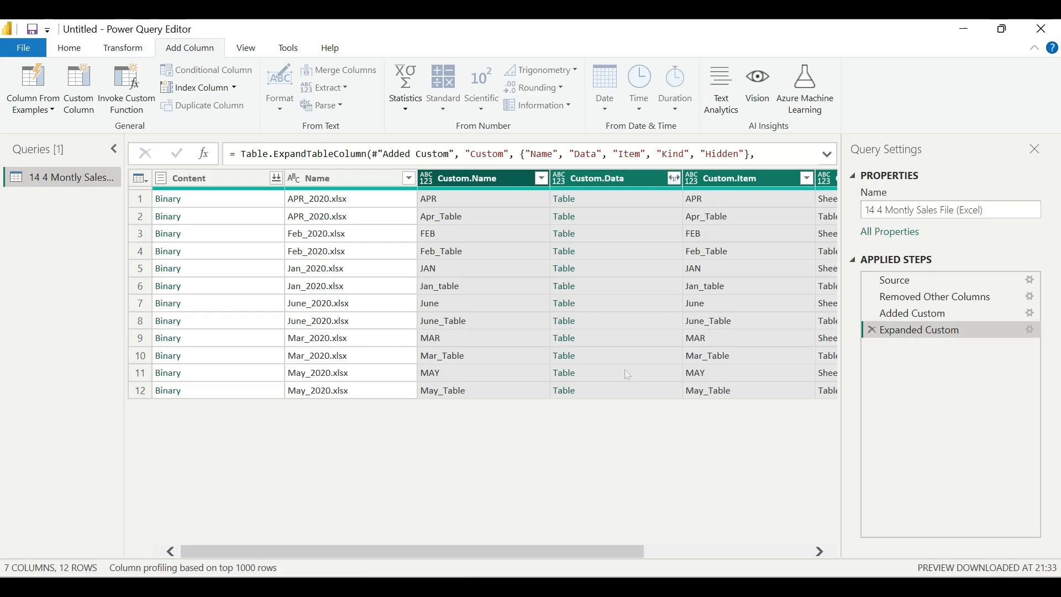
Filter the Custom.Kind column to keep only the Table rows, excluding Sheet.
left_click(472, 182)
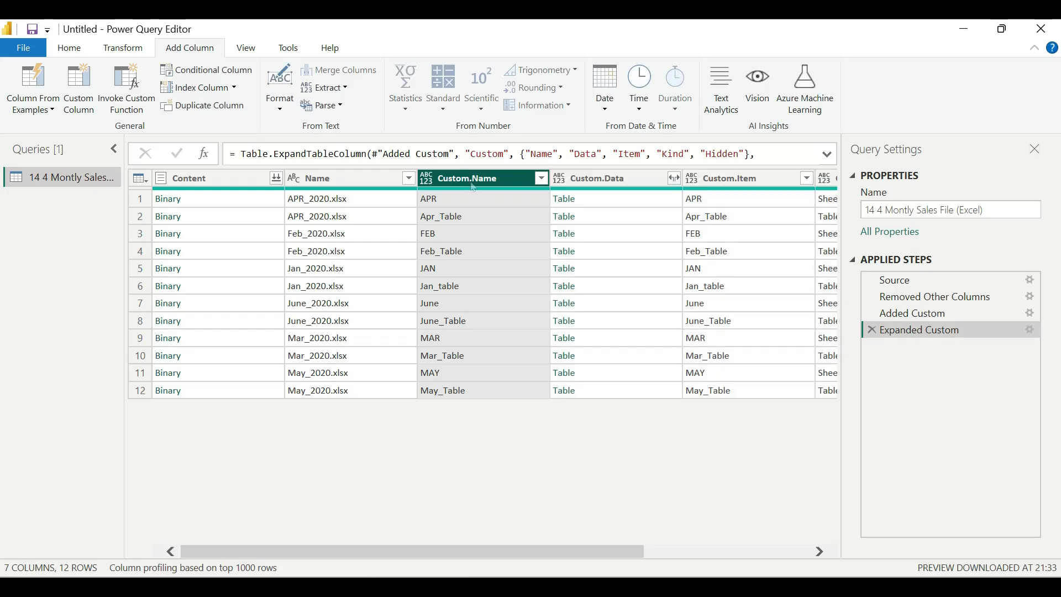
left_click(588, 188)
scroll(606, 458, "right", 3)
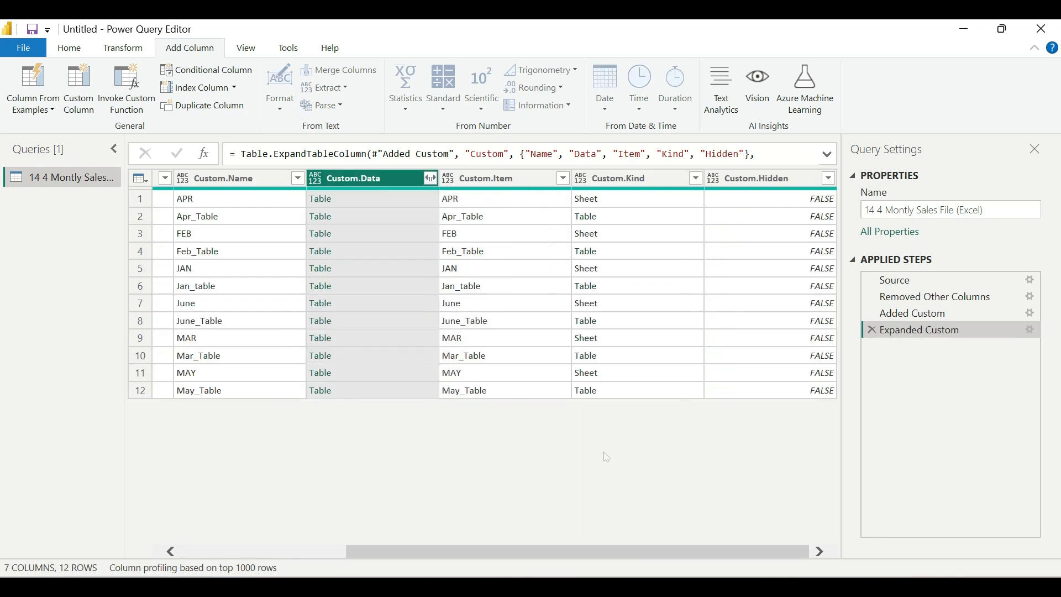
left_click(696, 180)
left_click(461, 346)
left_click(461, 379)
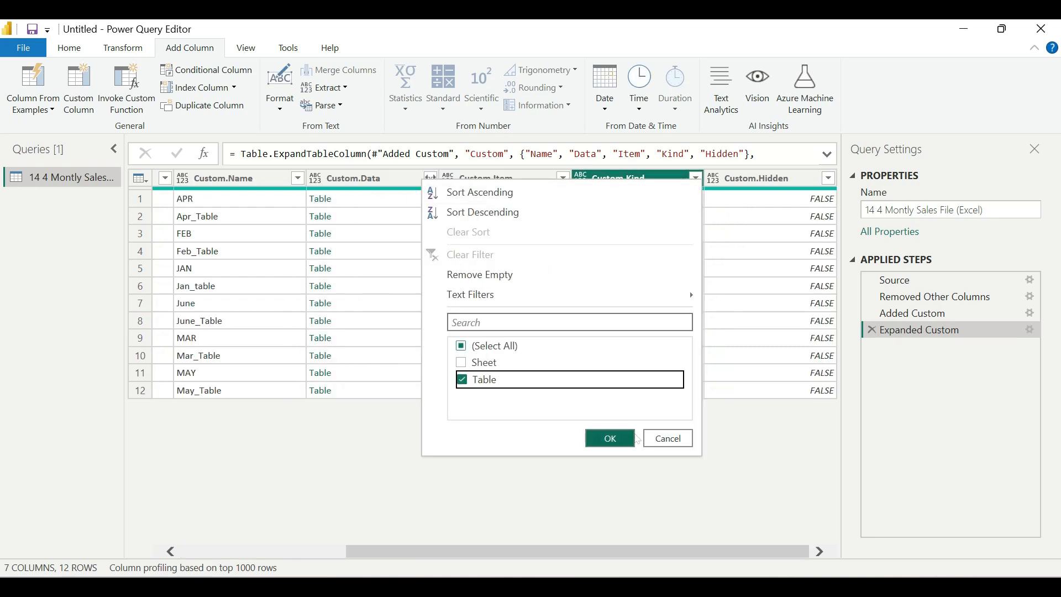
left_click(610, 438)
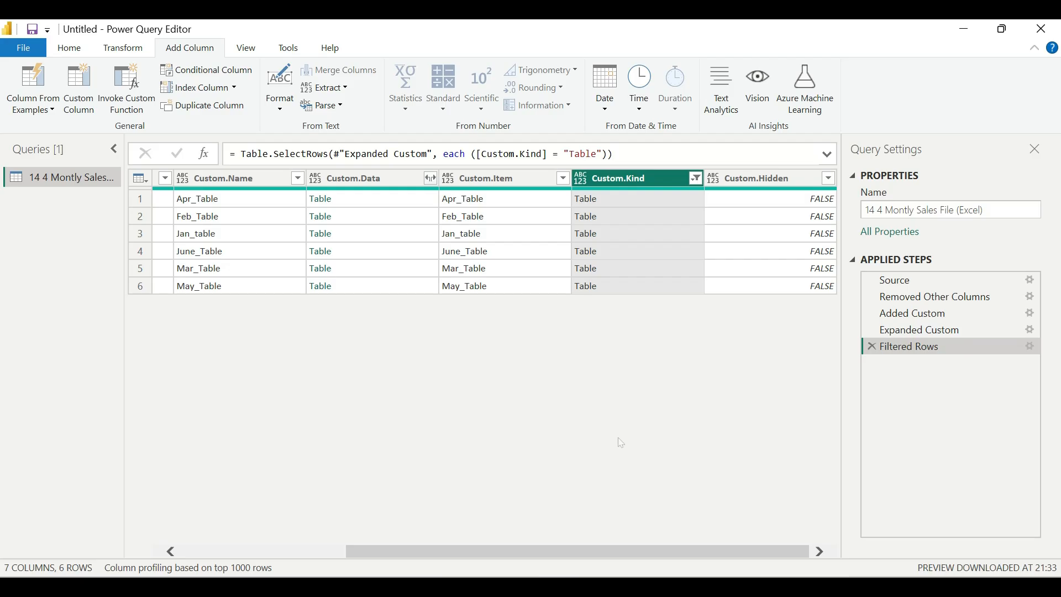
left_click(546, 29)
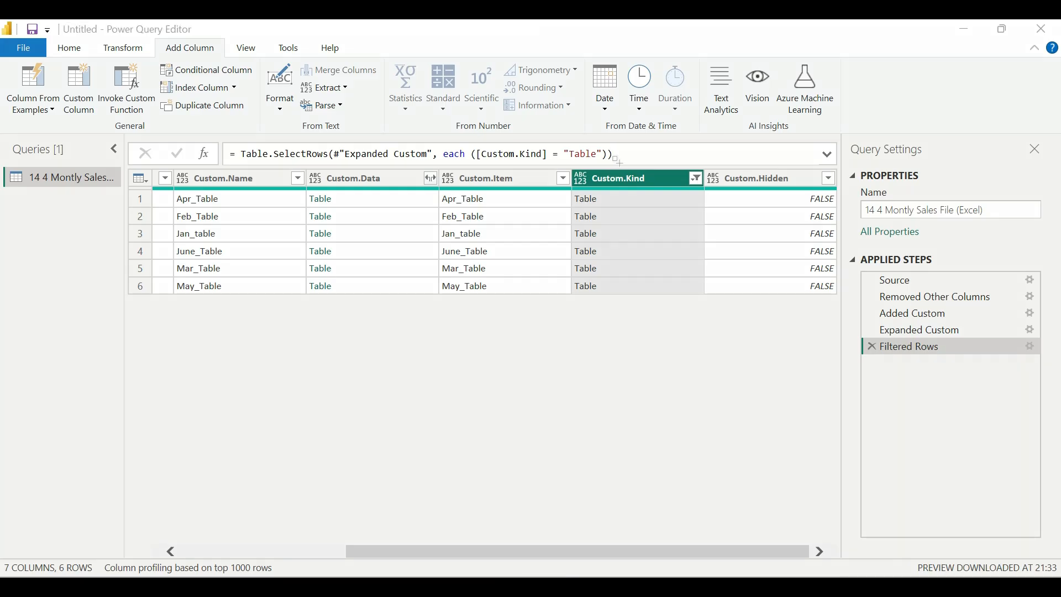
left_click_drag(567, 163, 673, 297)
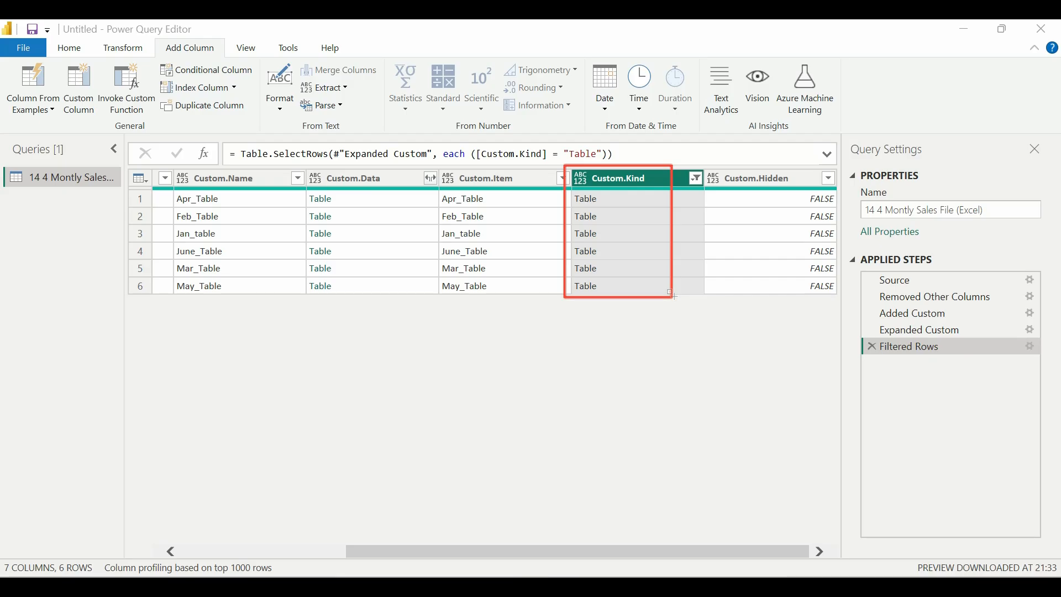
left_click(764, 41)
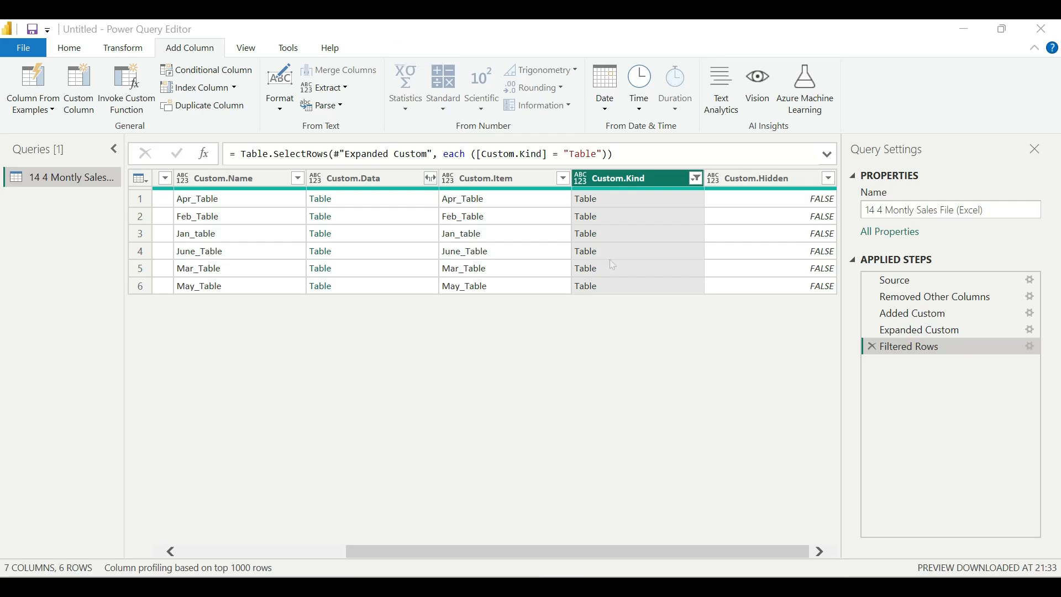
Keep only the Name, Custom.Name and Custom.Data columns and remove the other columns.
scroll(349, 184, "left", 3)
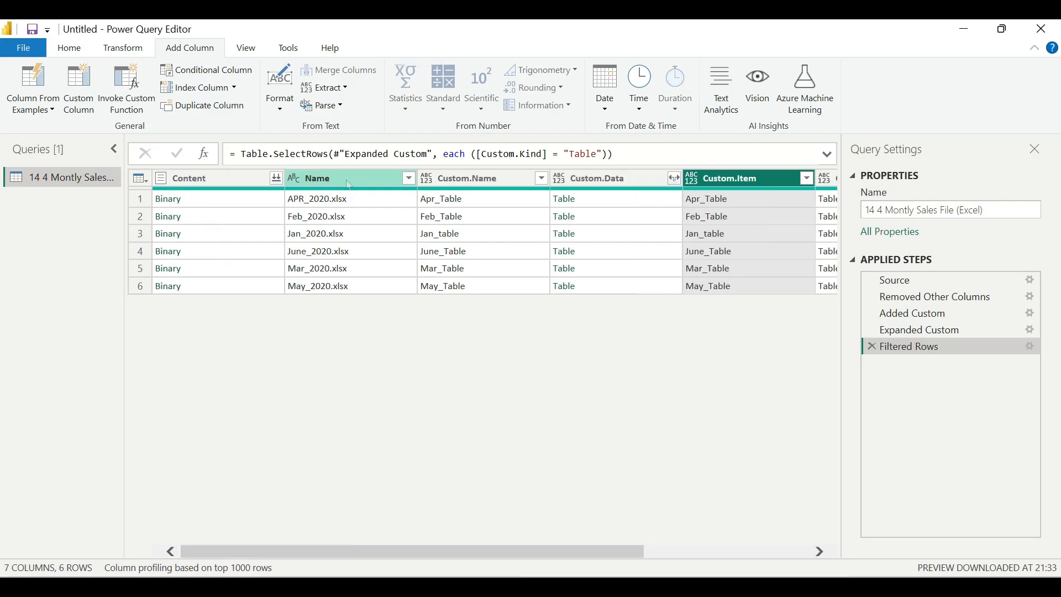
left_click(349, 185)
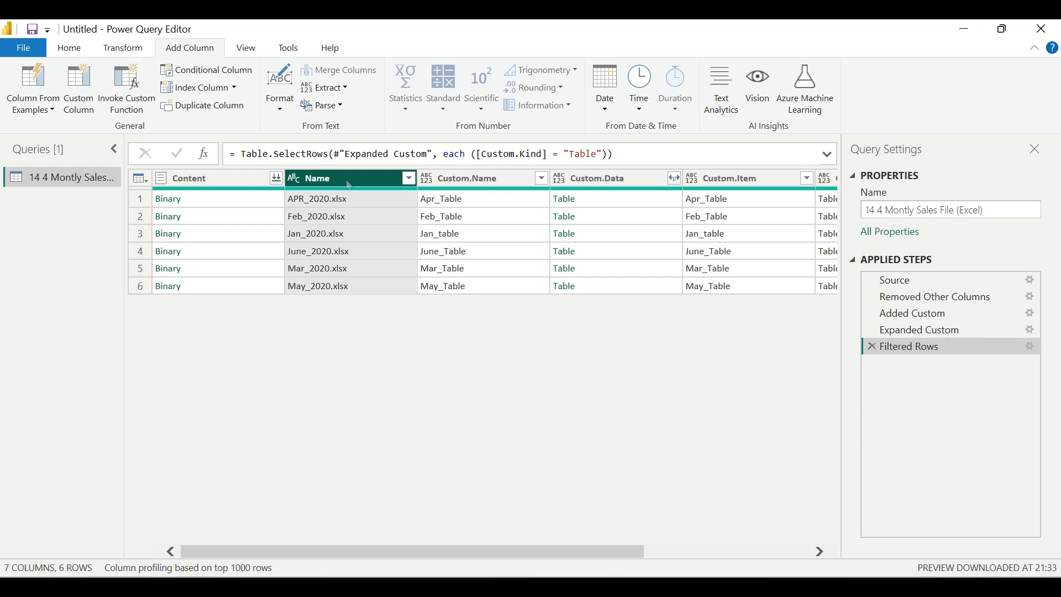
left_click(240, 177)
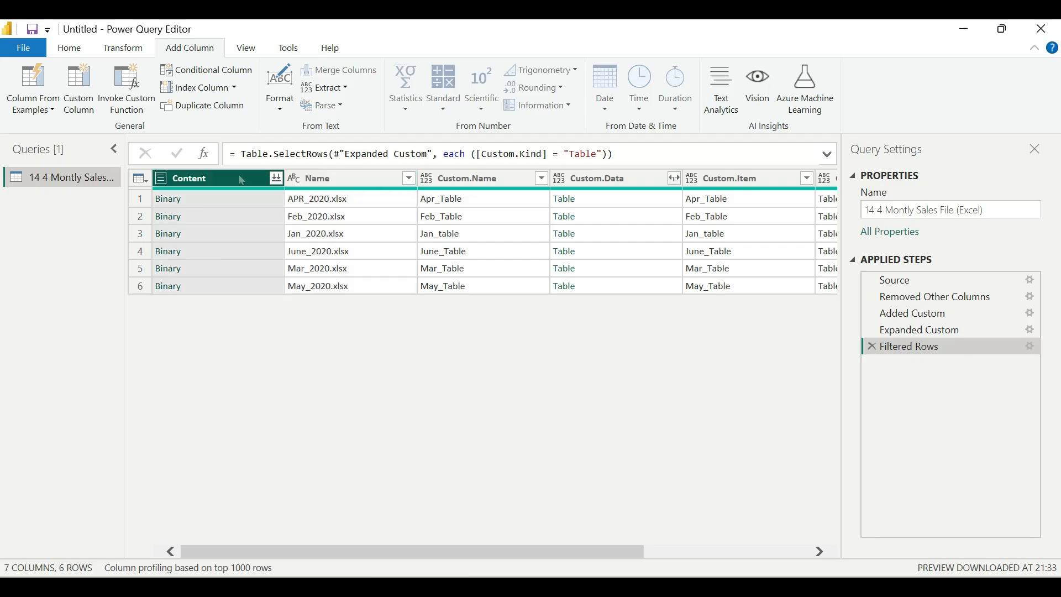
left_click(343, 178)
left_click(583, 184, "shift")
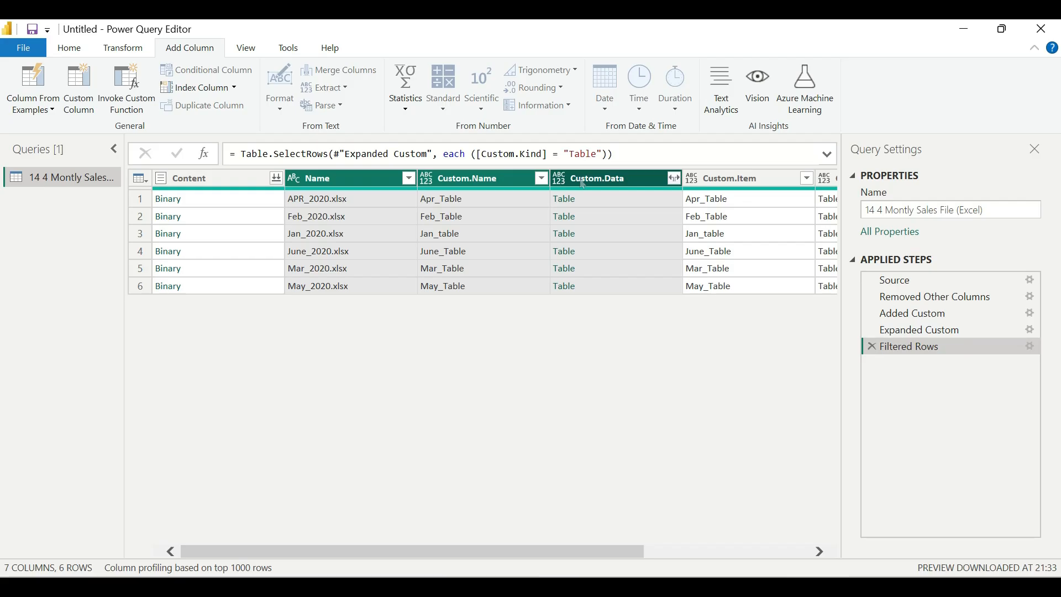
left_click(647, 203)
scroll(500, 517, "down", 2)
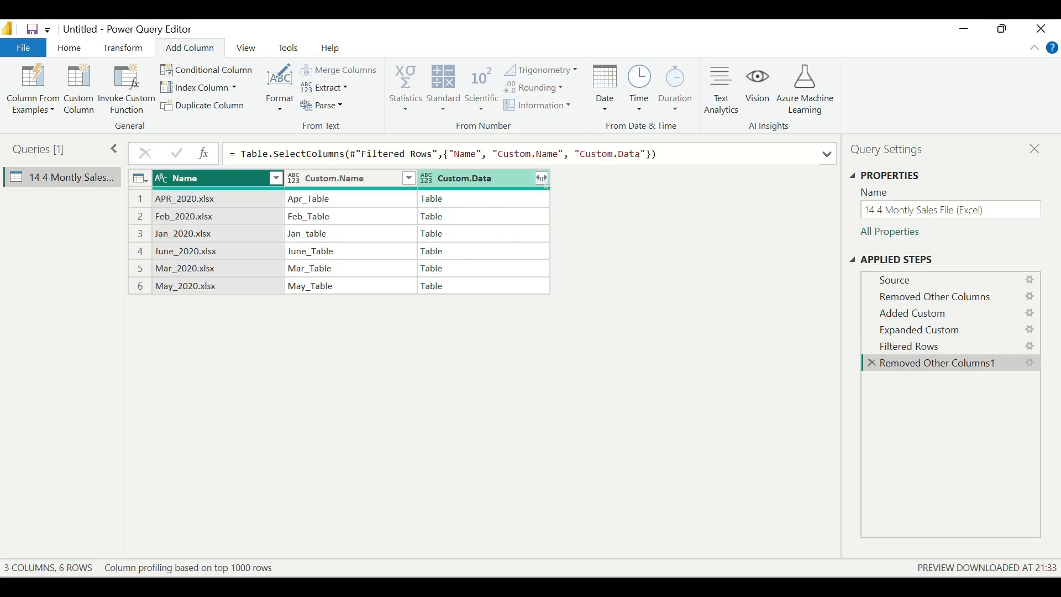
Try expanding Custom.Data into Date, Client and Sales in Million with the original column name as prefix, and delete that applied step.
left_click(543, 179)
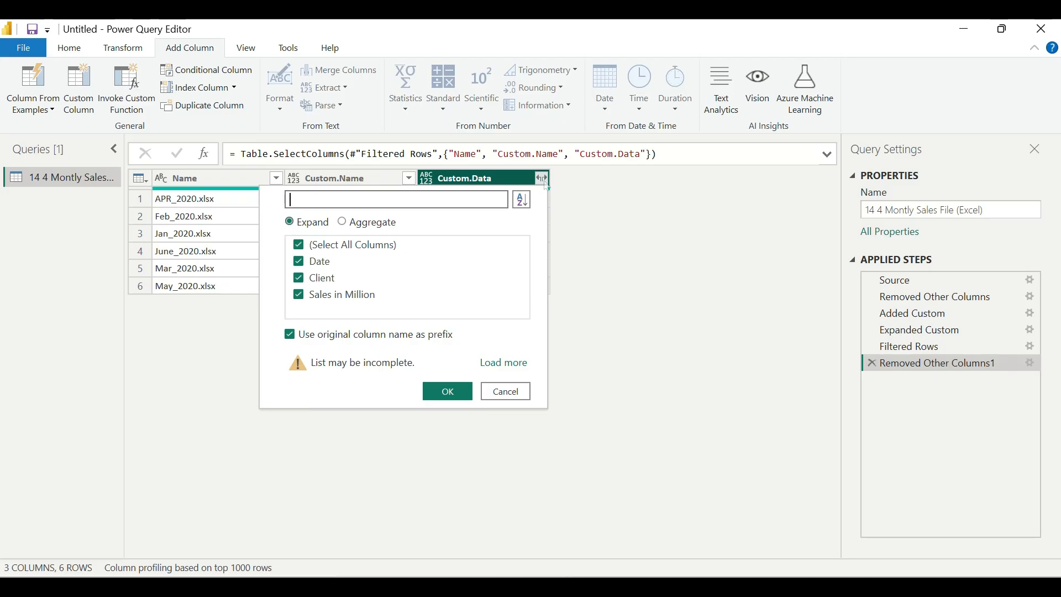
left_click(445, 395)
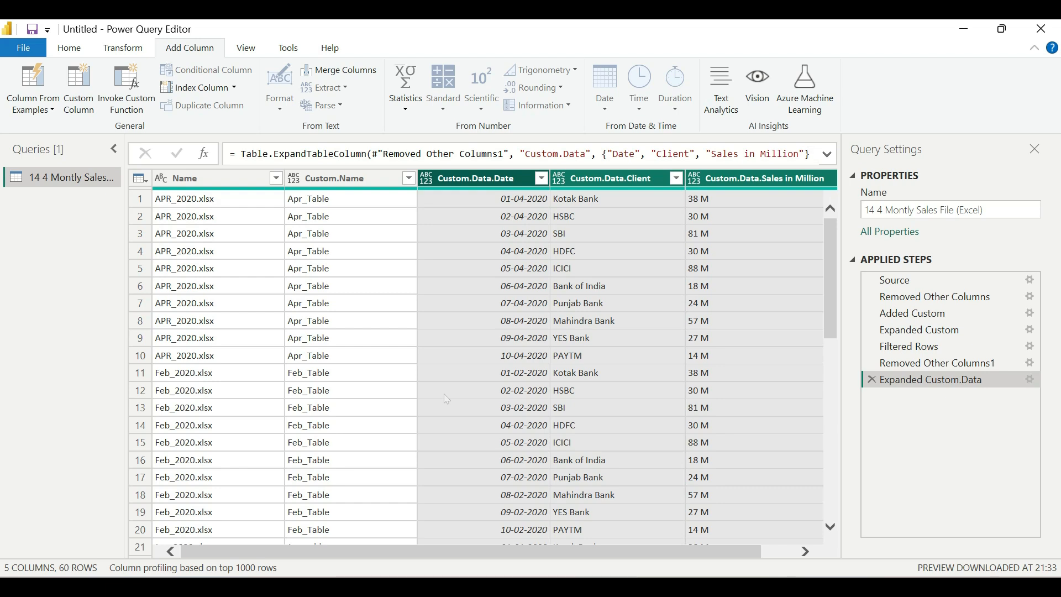
left_click_drag(560, 553, 610, 578)
mouse_move(645, 586)
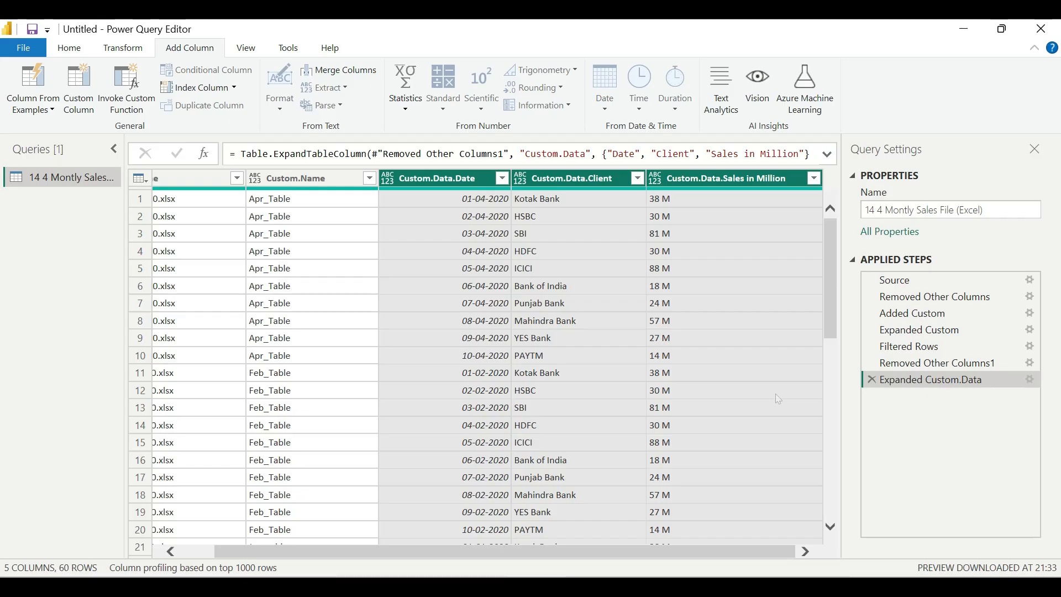
left_click(872, 379)
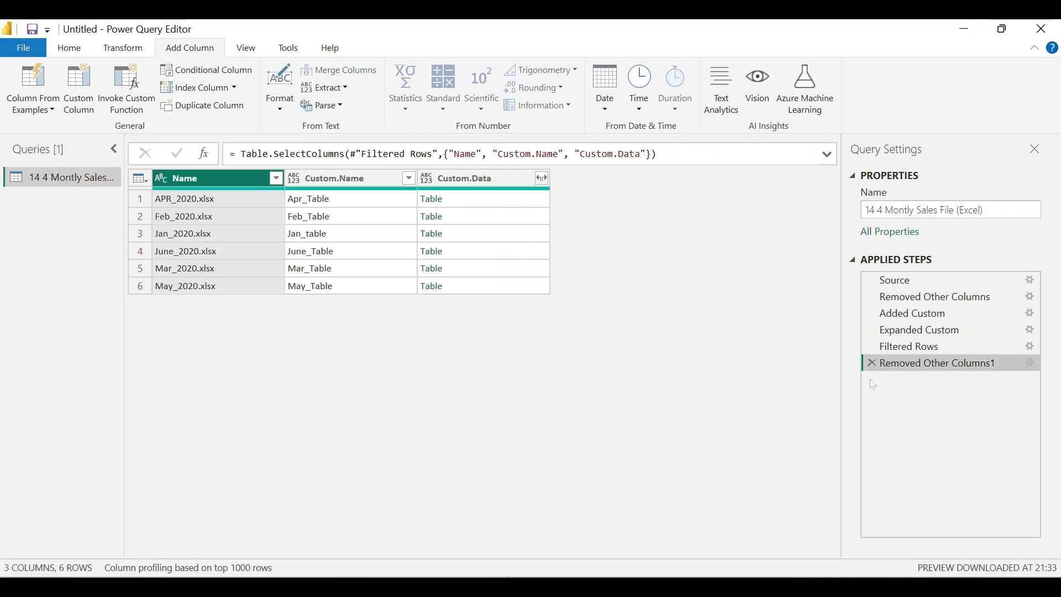
Expand Custom.Data into Date, Client and Sales in Million without using the original column name as prefix.
left_click(541, 178)
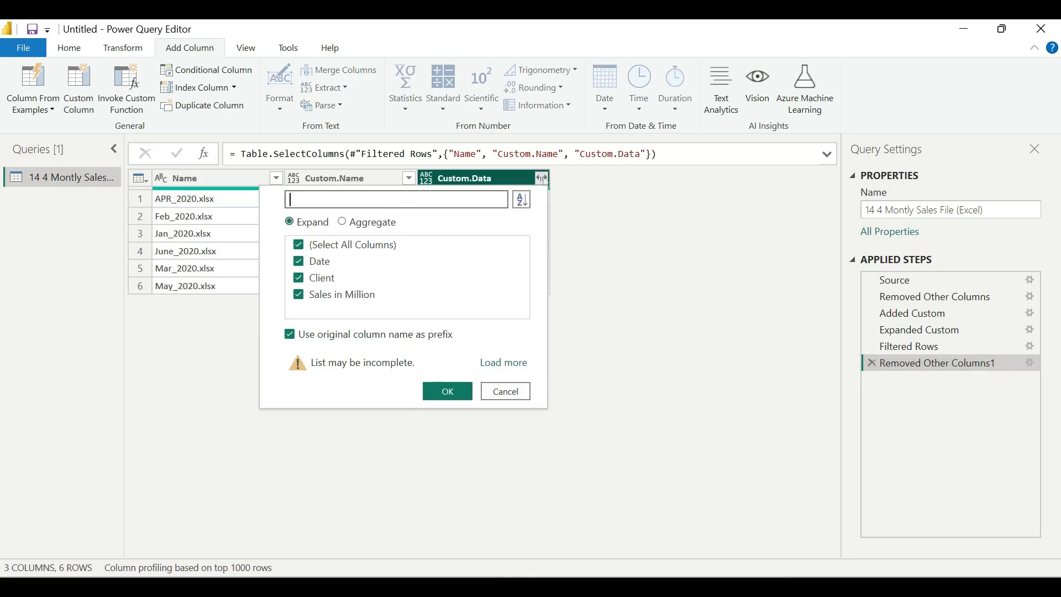
left_click(290, 334)
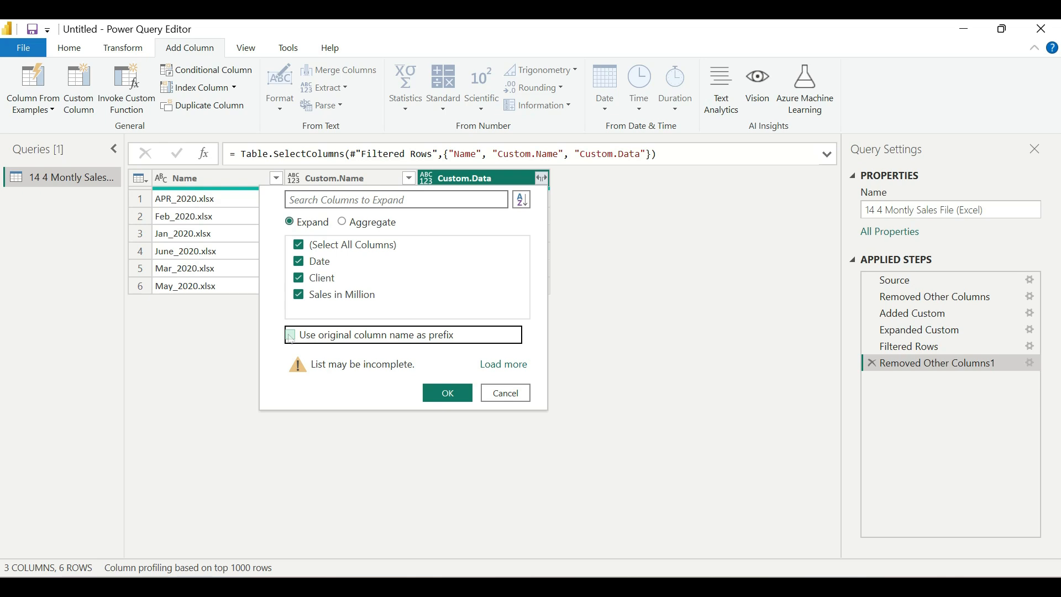
left_click(454, 392)
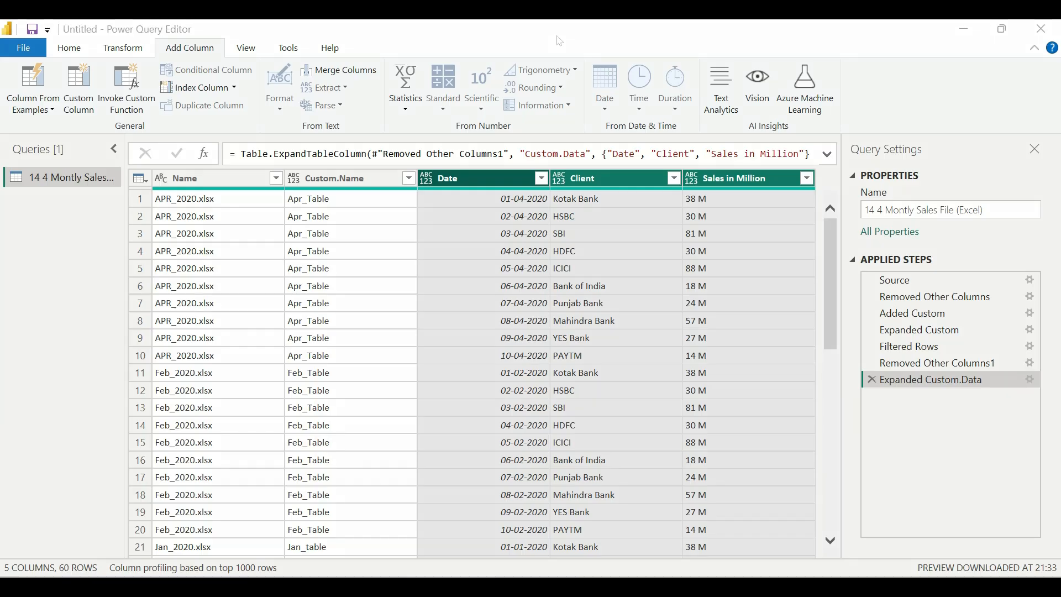
mouse_move(54, 547)
left_mouse_down()
mouse_move(78, 577)
mouse_move(102, 579)
left_mouse_up()
Rename the Name column to Filename and the Custom.Name column to Tablename.
double_click(184, 178)
key("BackSpace")
type("Filename")
double_click(326, 178)
type("Tablename")
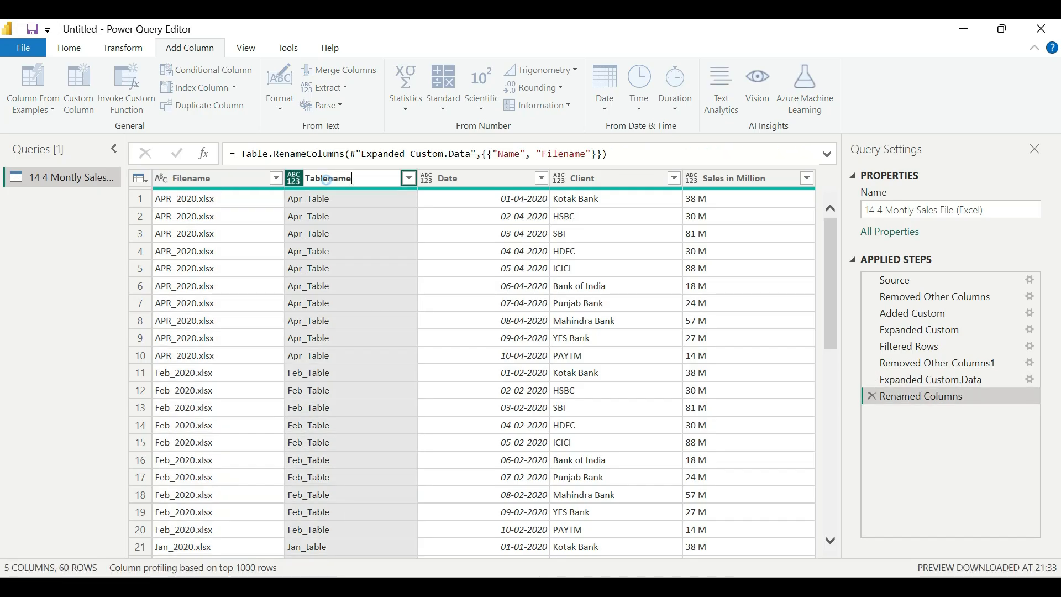
key("Return")
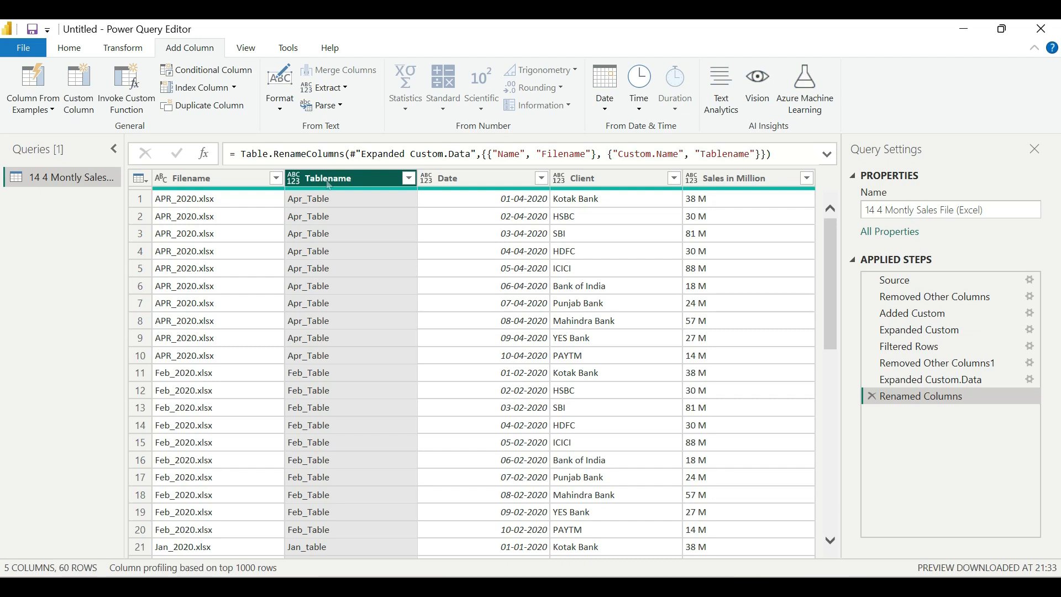
Change the data type of the Date column to Date.
left_click(447, 178)
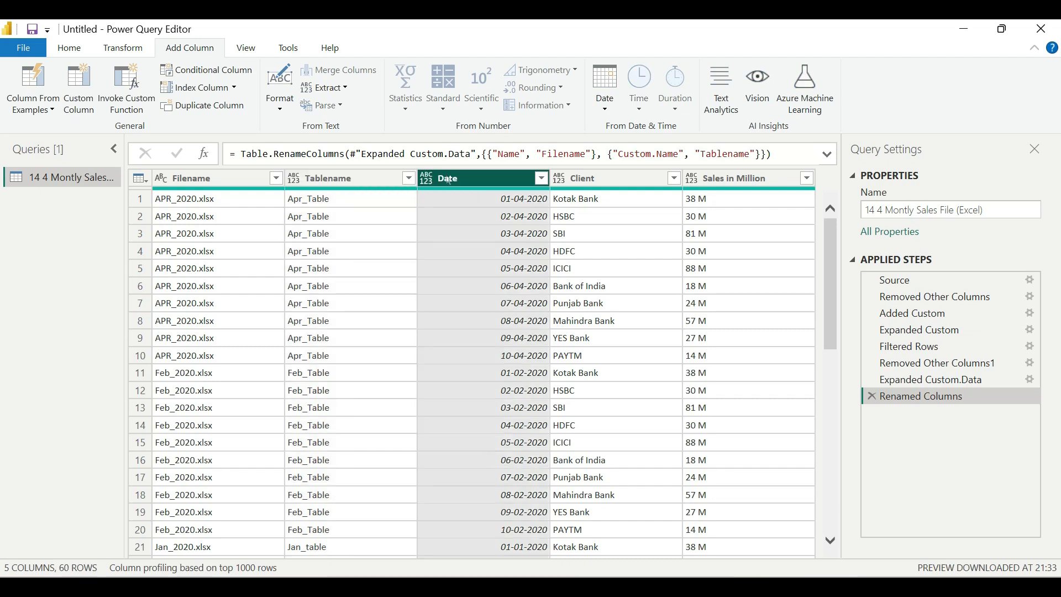
left_click(426, 178)
left_click(466, 283)
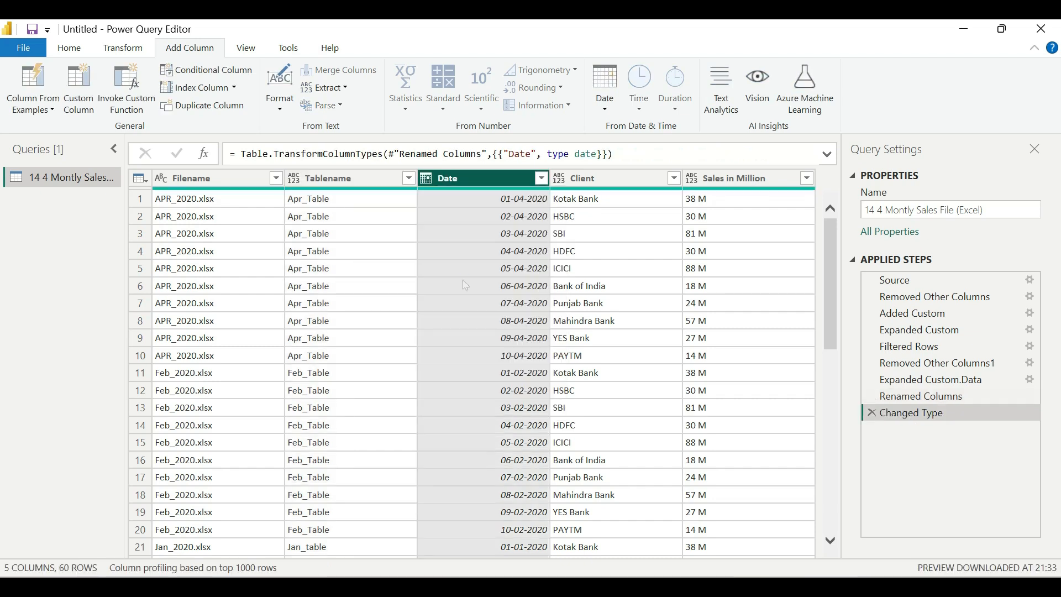
Change the data type of the Client column to Text.
left_click(559, 178)
left_click(610, 354)
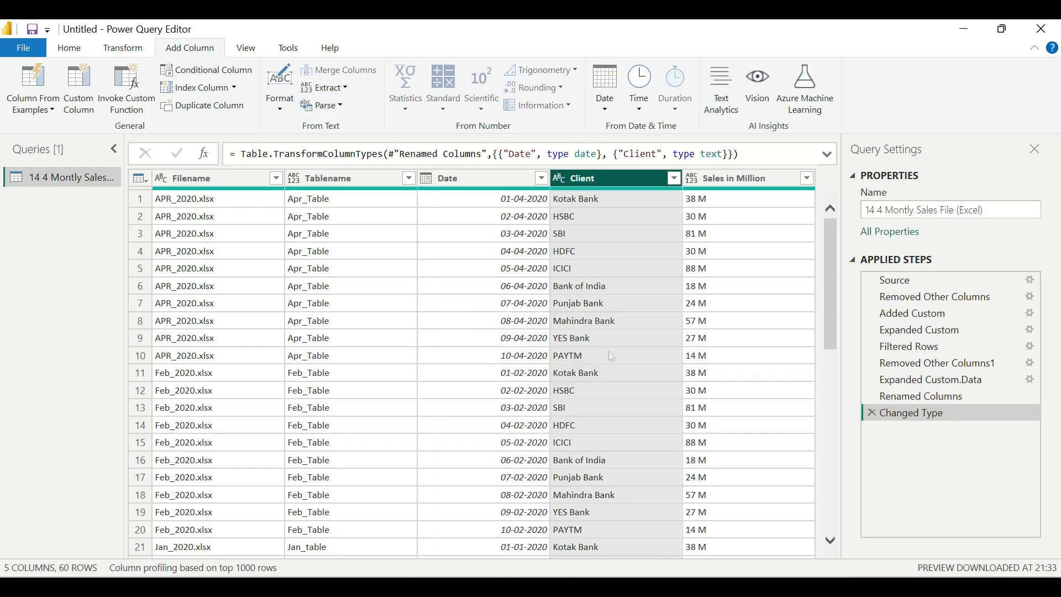
left_click(749, 187)
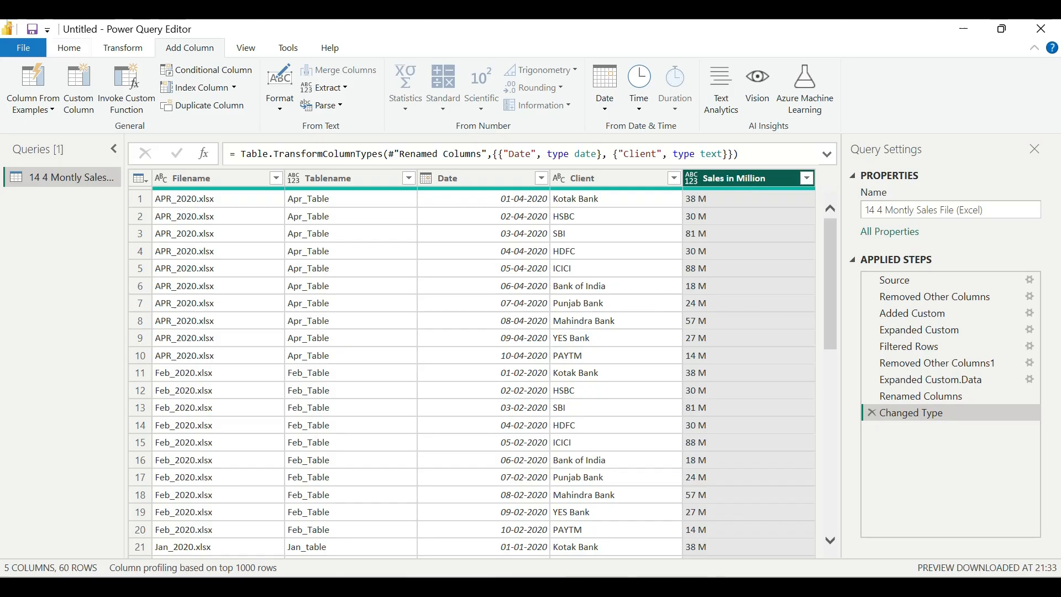
Close and apply the query, and show the Filename field in a table visual on the report page.
left_click(64, 55)
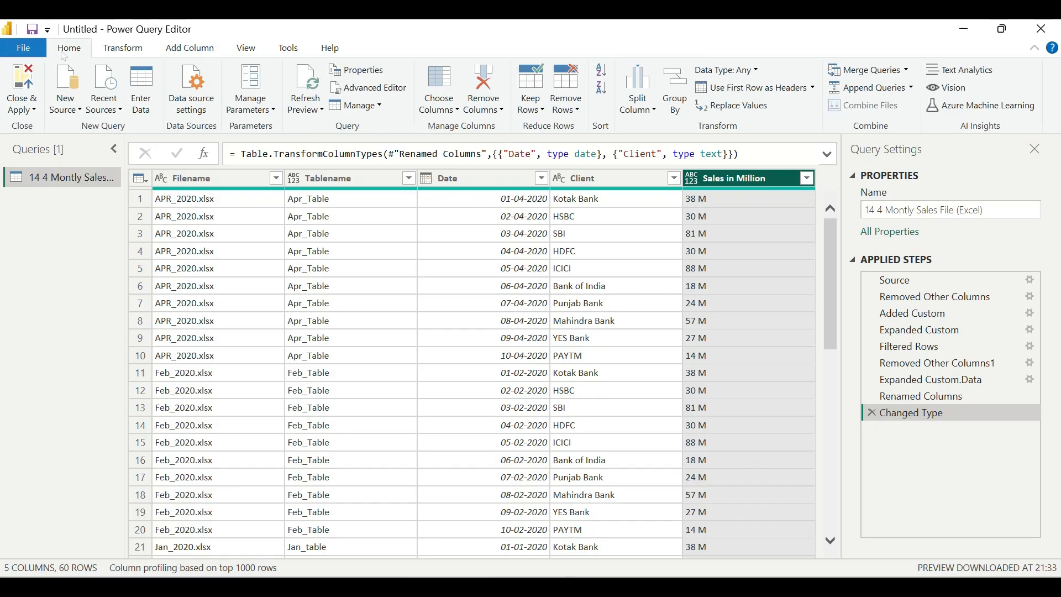
left_click(22, 91)
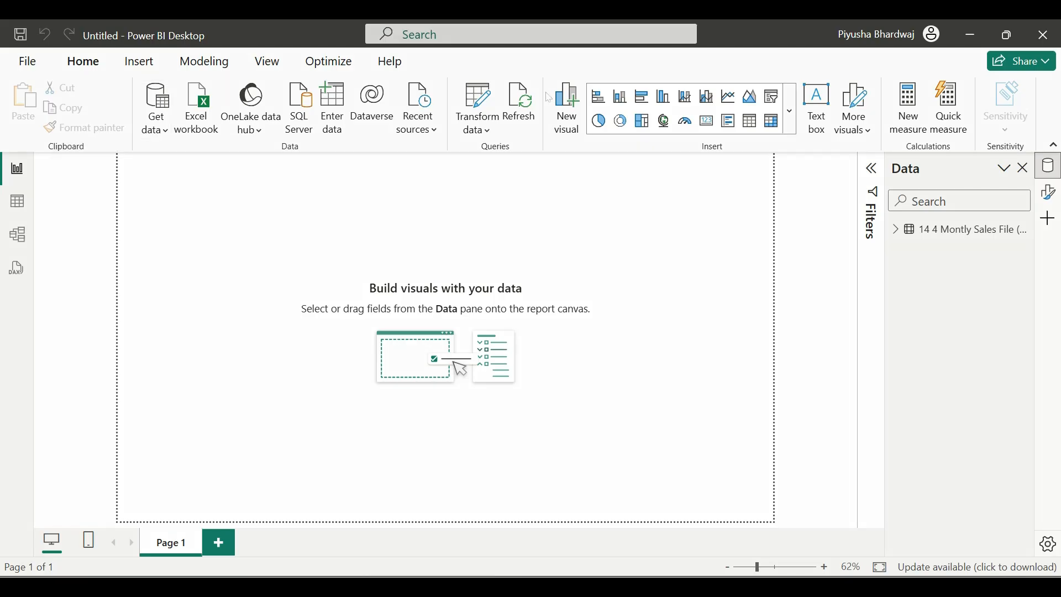
left_click(20, 170)
left_click_drag(6, 194, 43, 250)
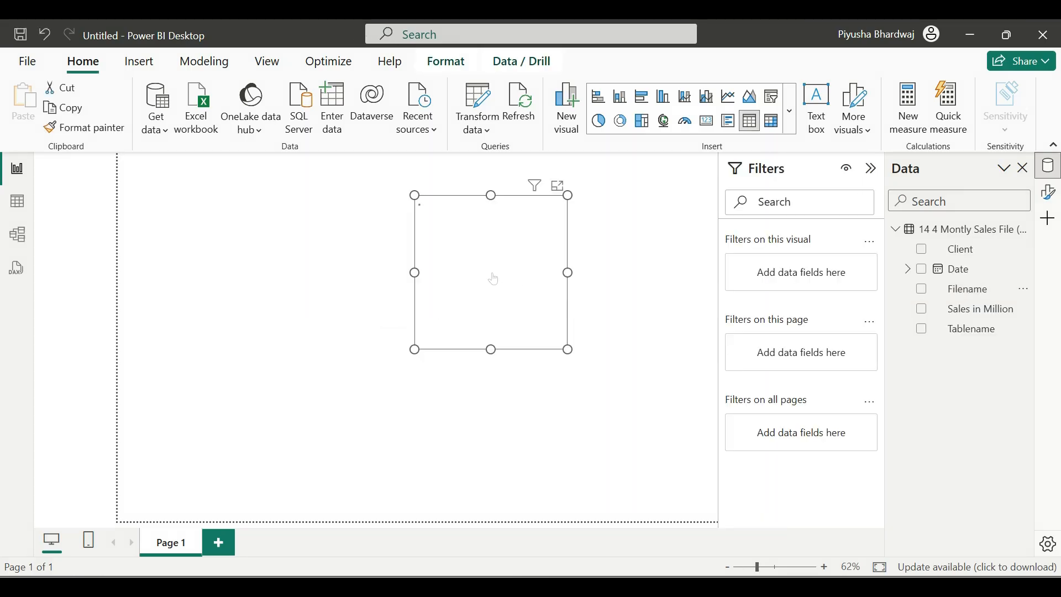
left_click(921, 288)
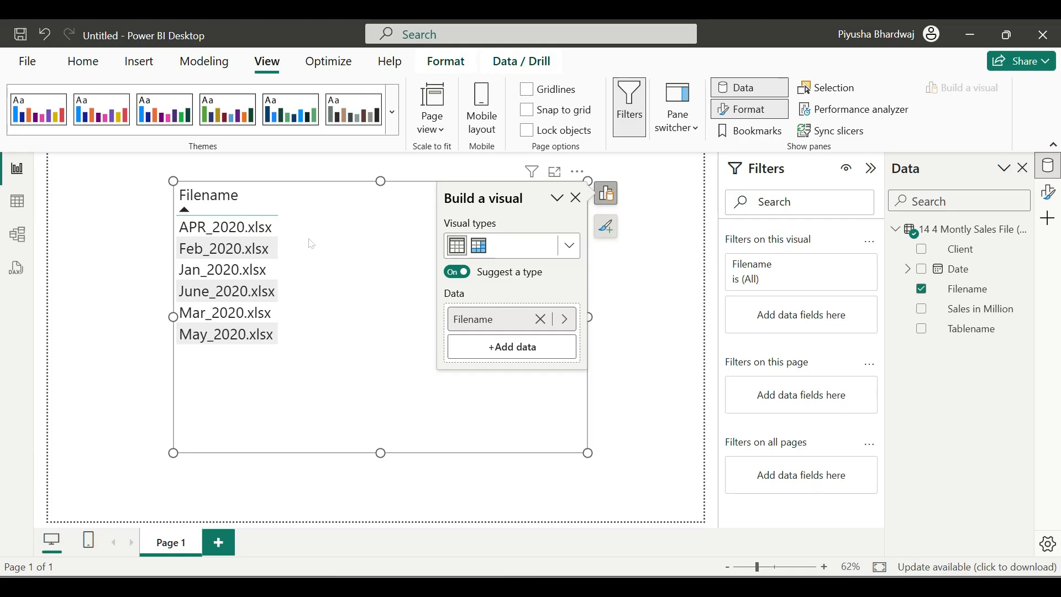
Switch to File Explorer and duplicate Jan_2020.xlsx in the monthly sales folder, naming the copy July_2020.
left_click(609, 586)
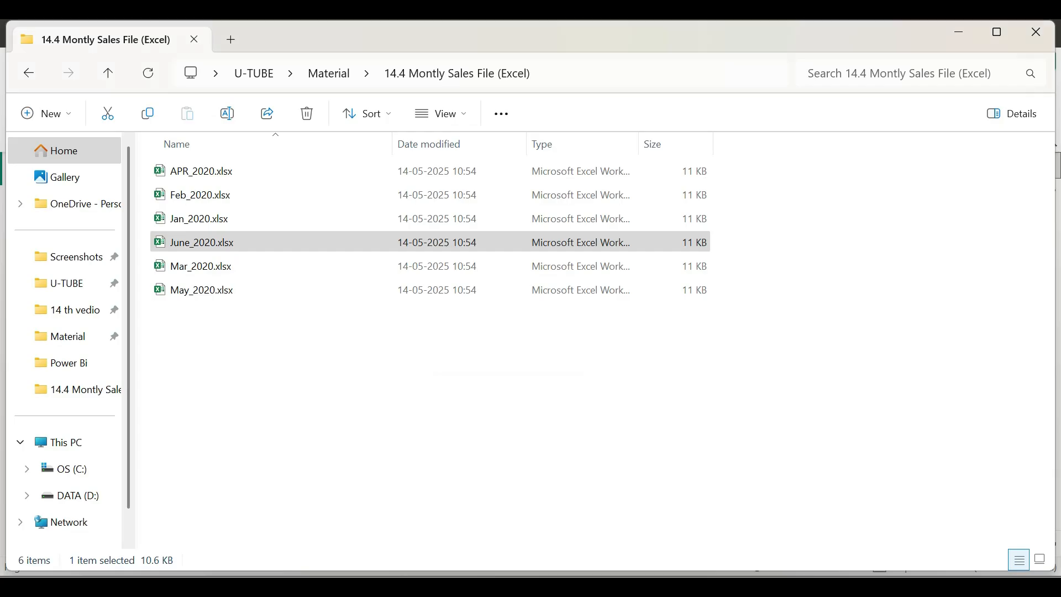
right_click(291, 220)
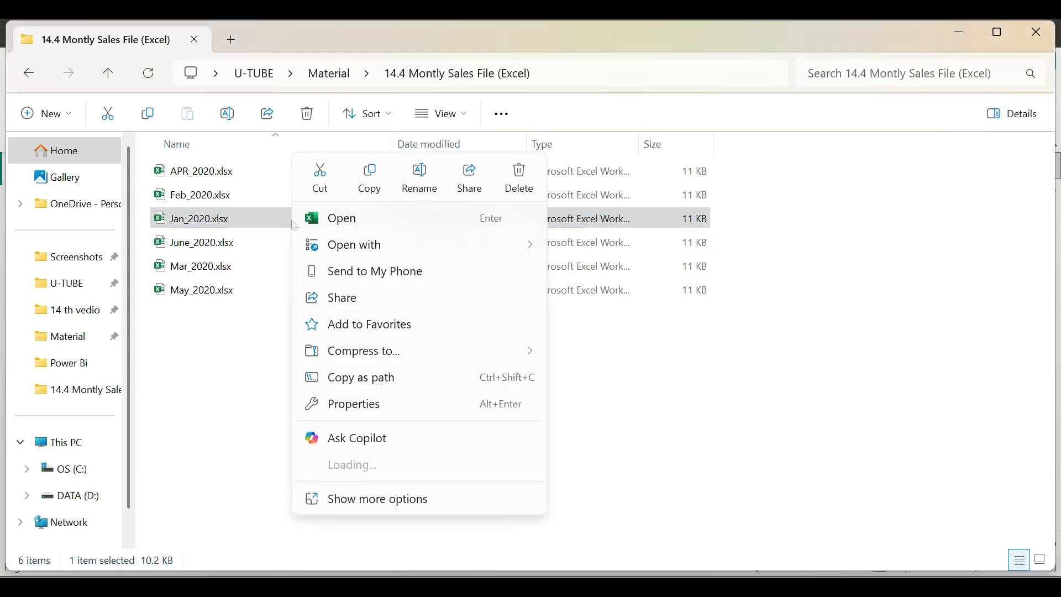
left_click(366, 171)
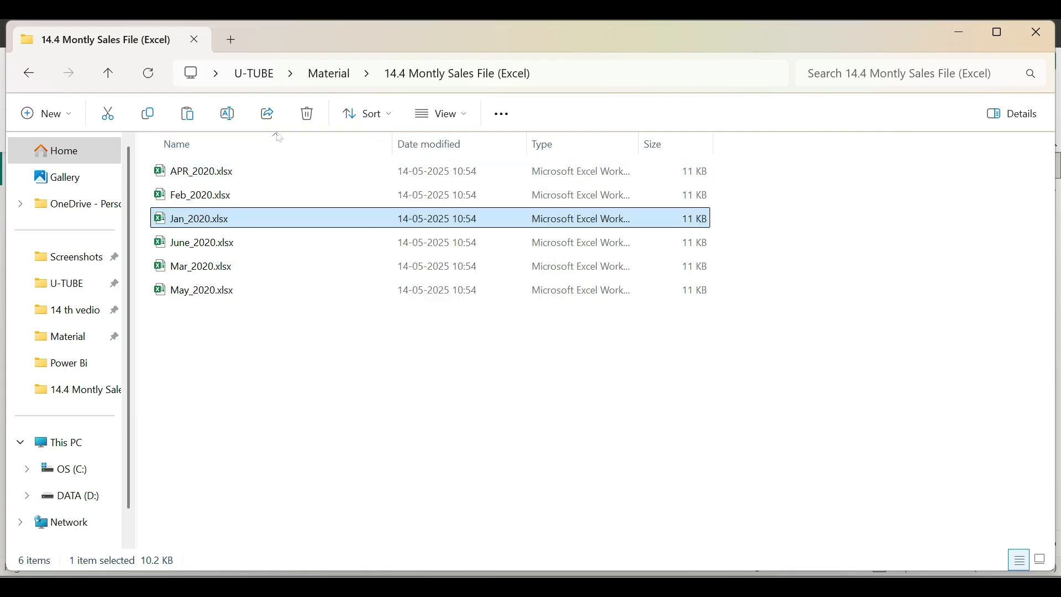
left_click(188, 114)
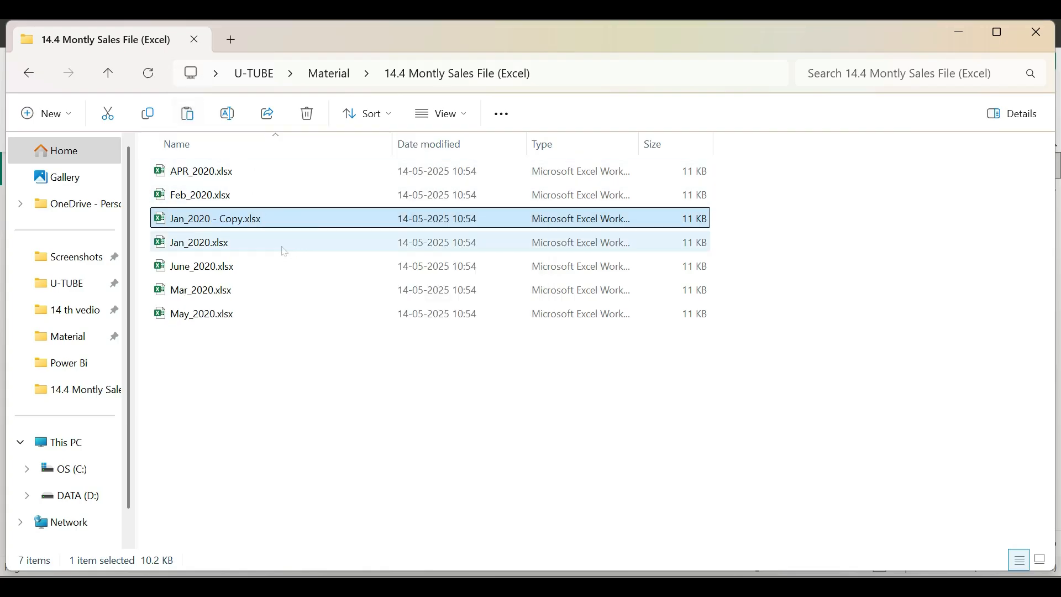
type("July_2020")
key("Return")
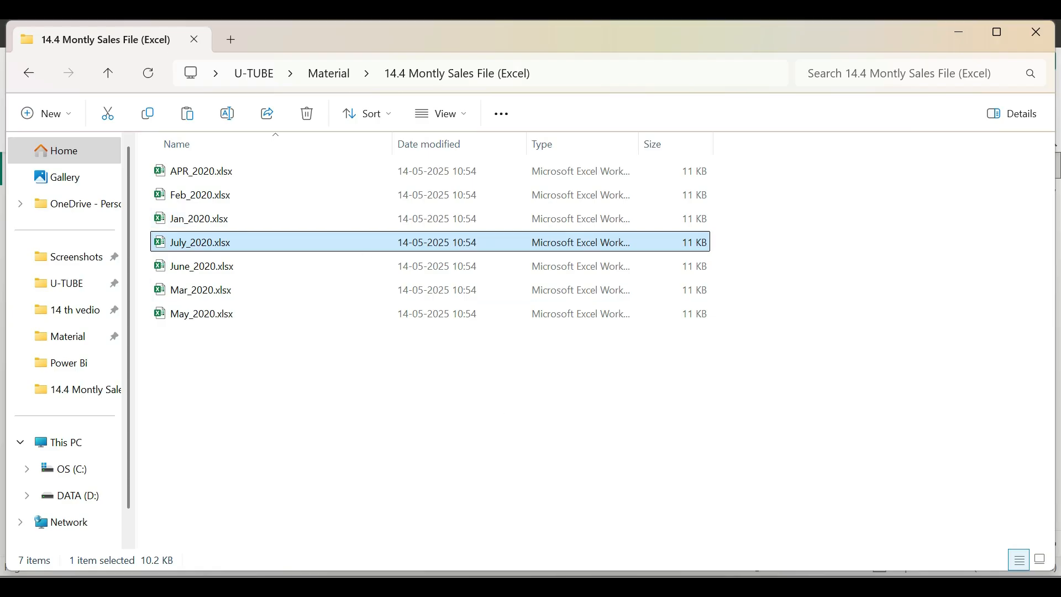
Switch back to Power BI Desktop and refresh the report data to load the added July workbook.
left_click(640, 514)
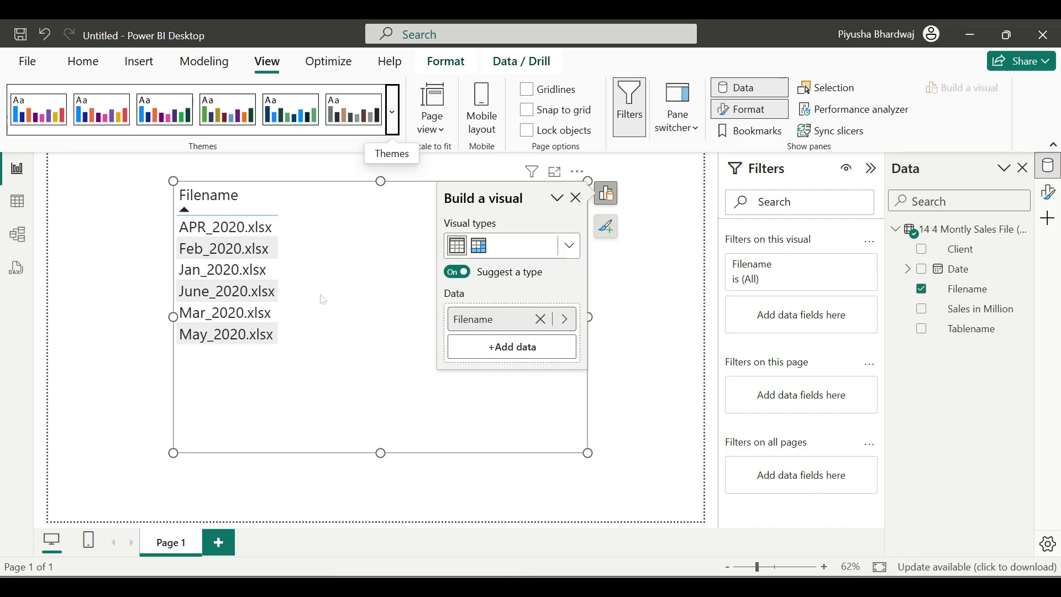
left_click(94, 63)
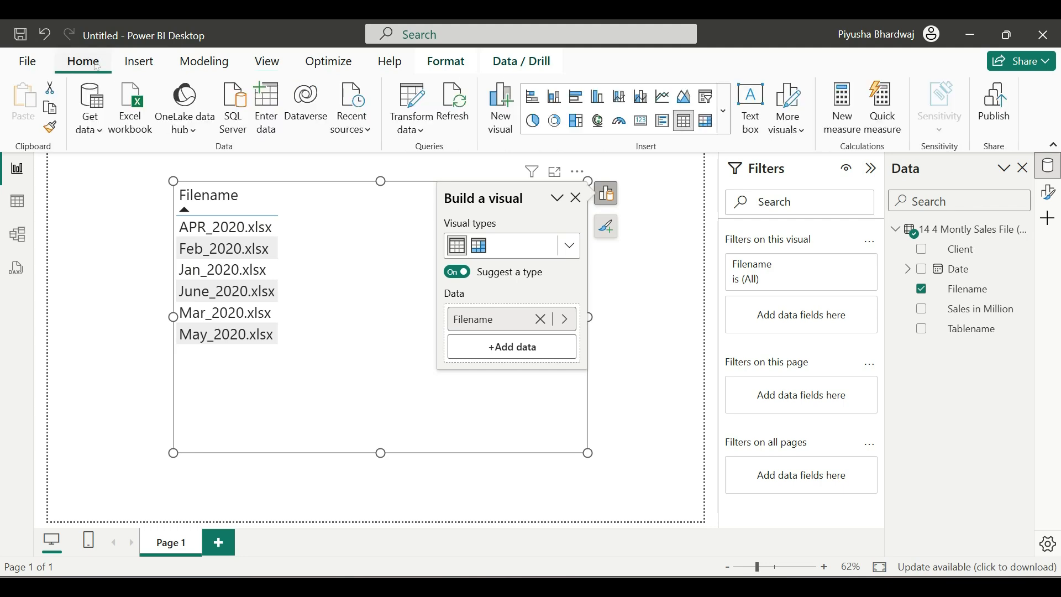
left_click(458, 126)
left_click_drag(182, 291, 284, 309)
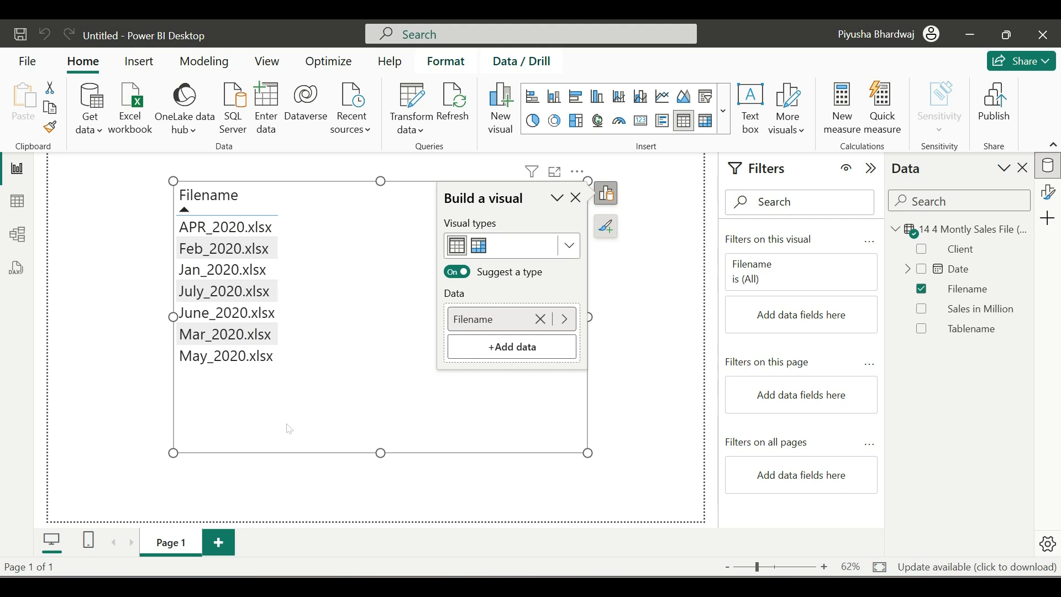
Count the rows of the combined sales query in Power Query Editor, and delete the row-count step.
left_click(415, 112)
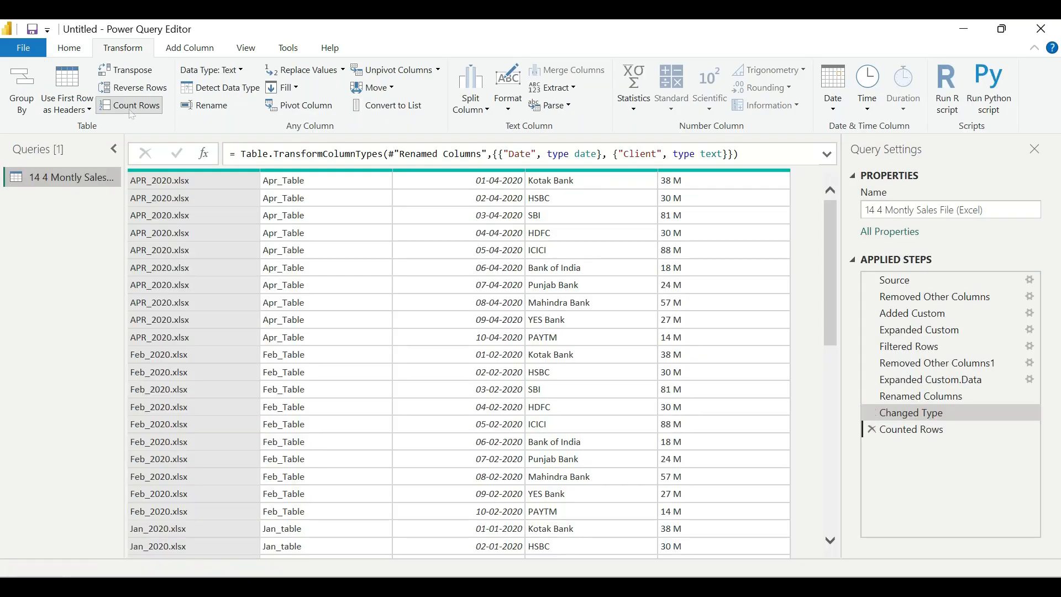
left_click(136, 106)
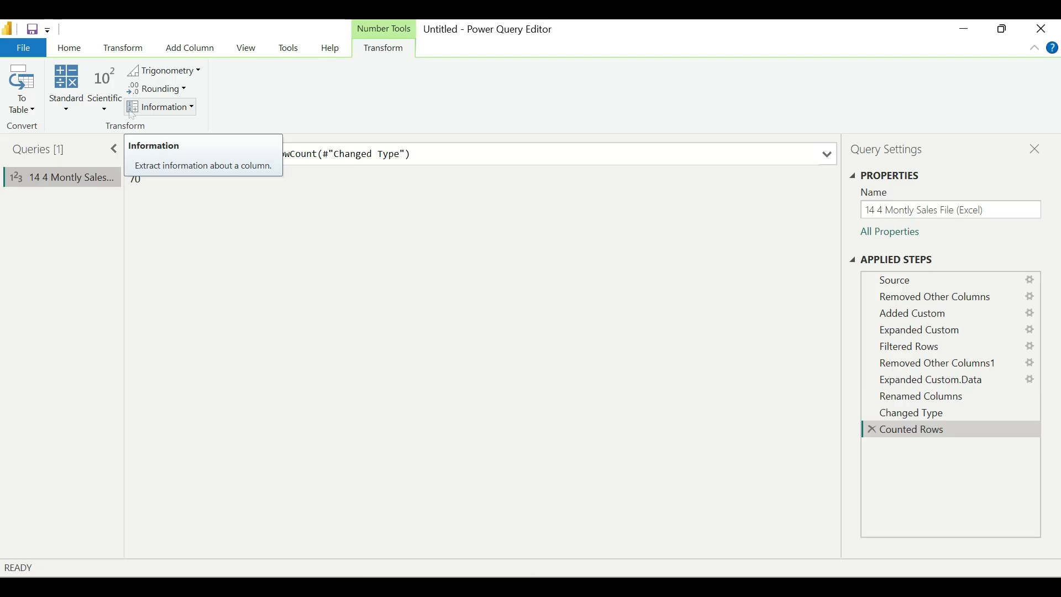
left_click_drag(127, 164, 164, 211)
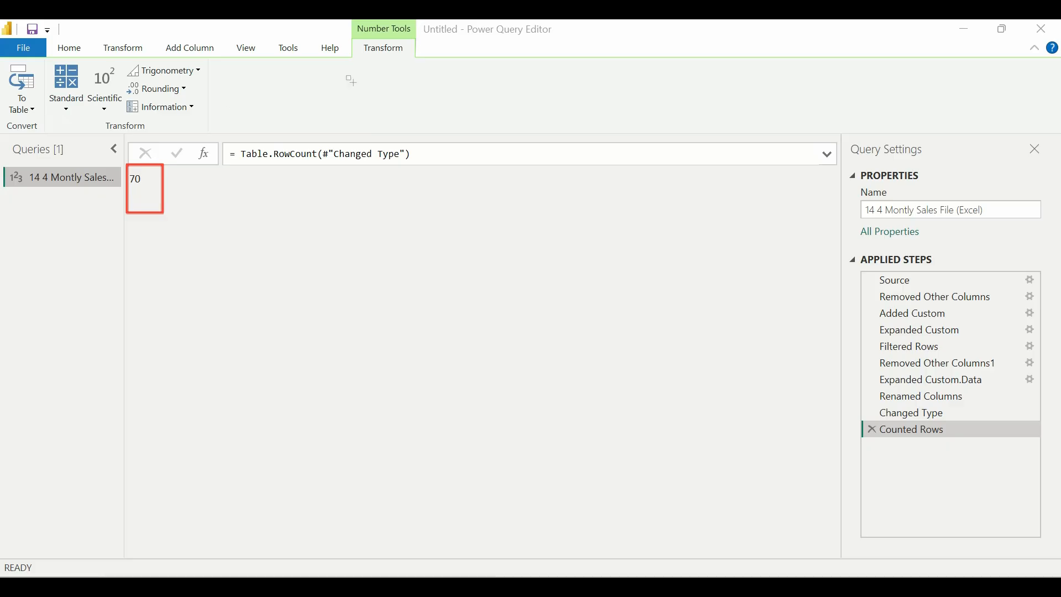
left_click(872, 430)
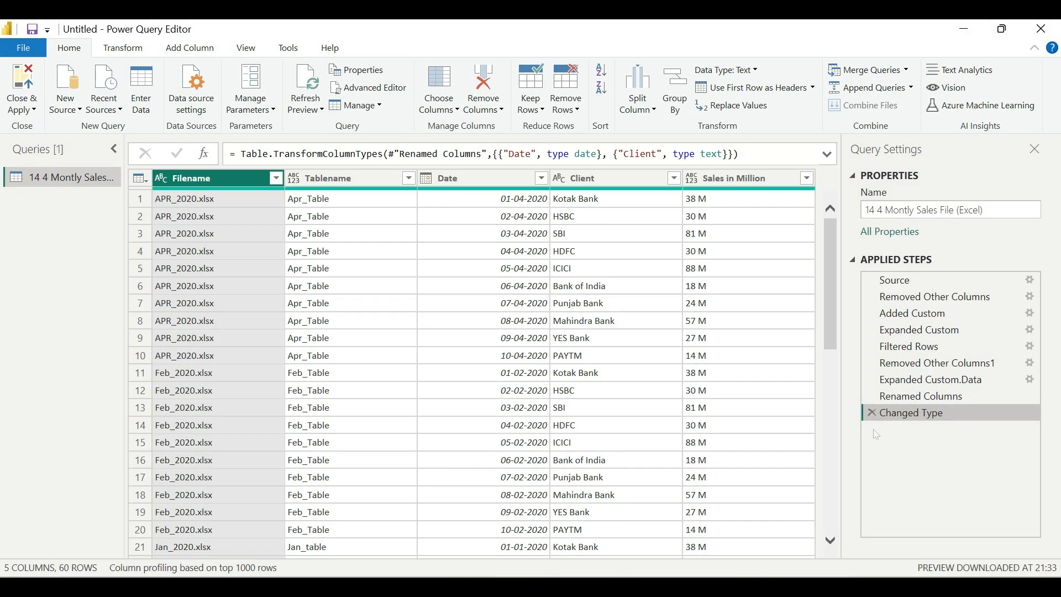